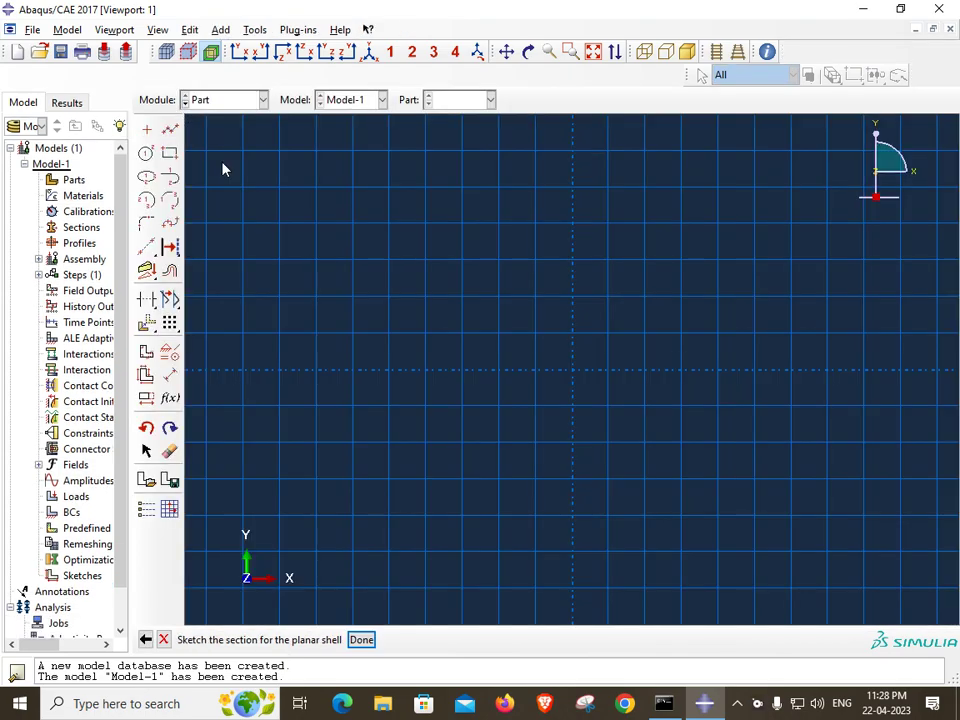
- Sketch a rectangle about 30 wide and 40 high centred on the origin and finish the planar shell part
{"action": "left_click", "coordinate": [170, 153]}
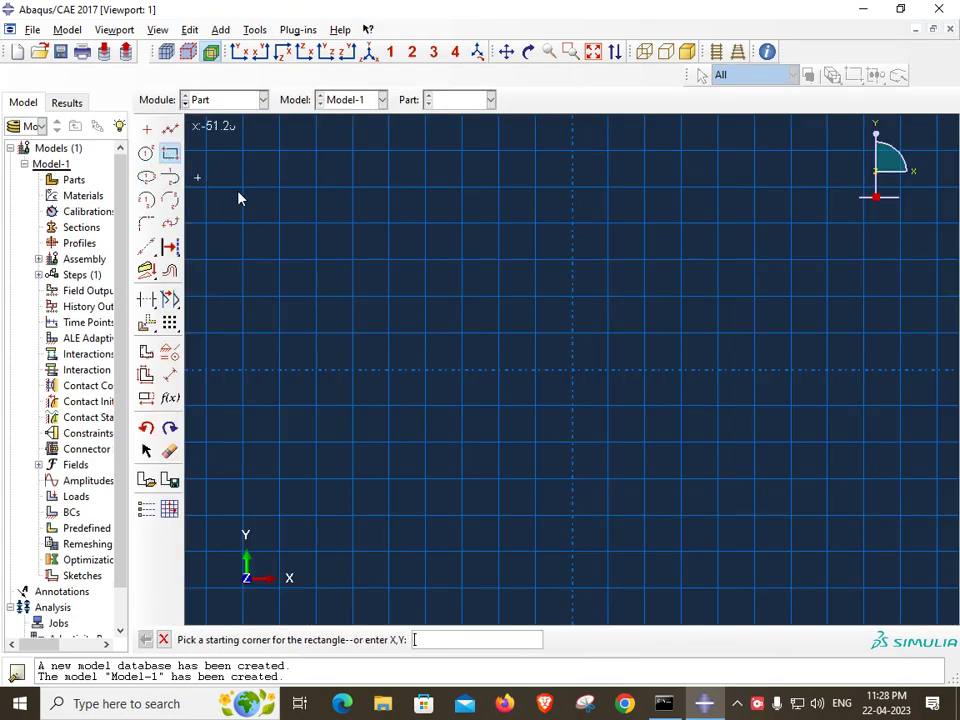
{"action": "left_click", "coordinate": [462, 228]}
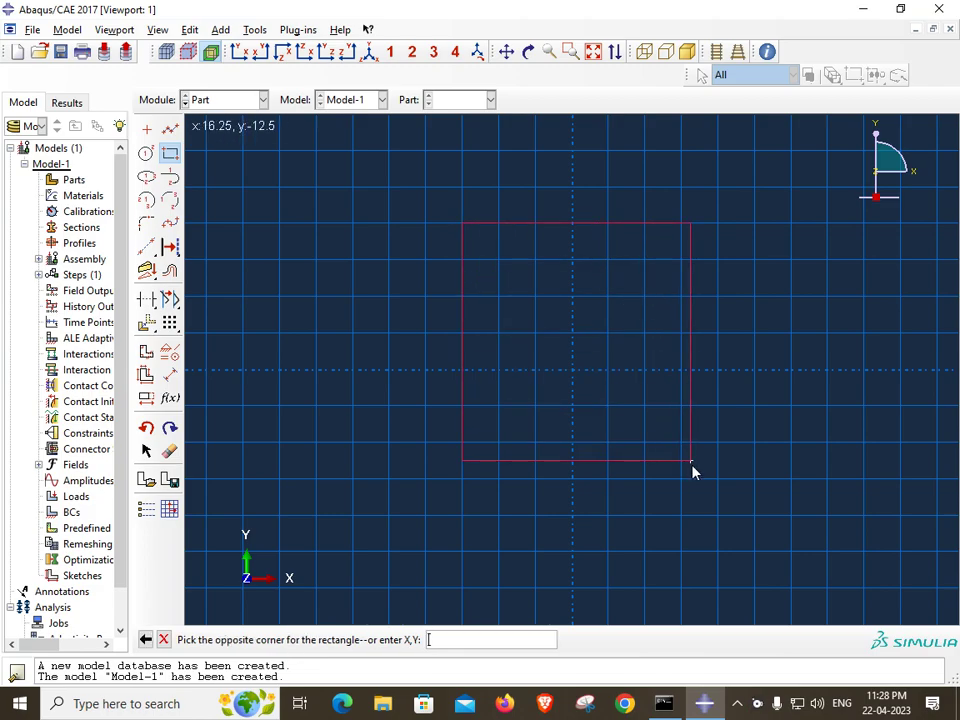
{"action": "left_click", "coordinate": [680, 514]}
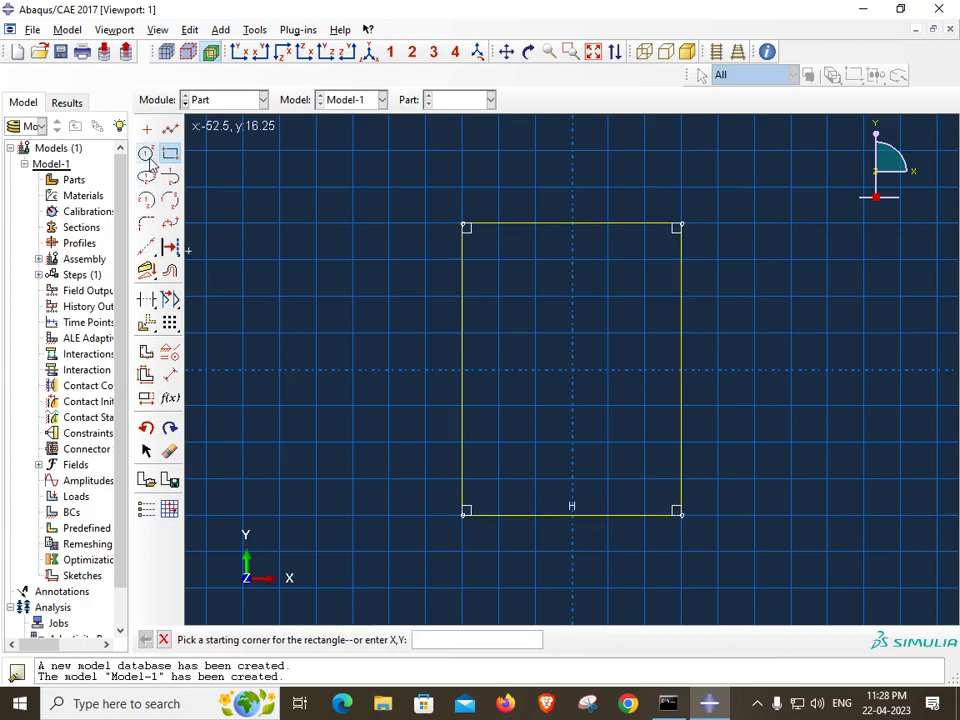
{"action": "key", "text": "Escape"}
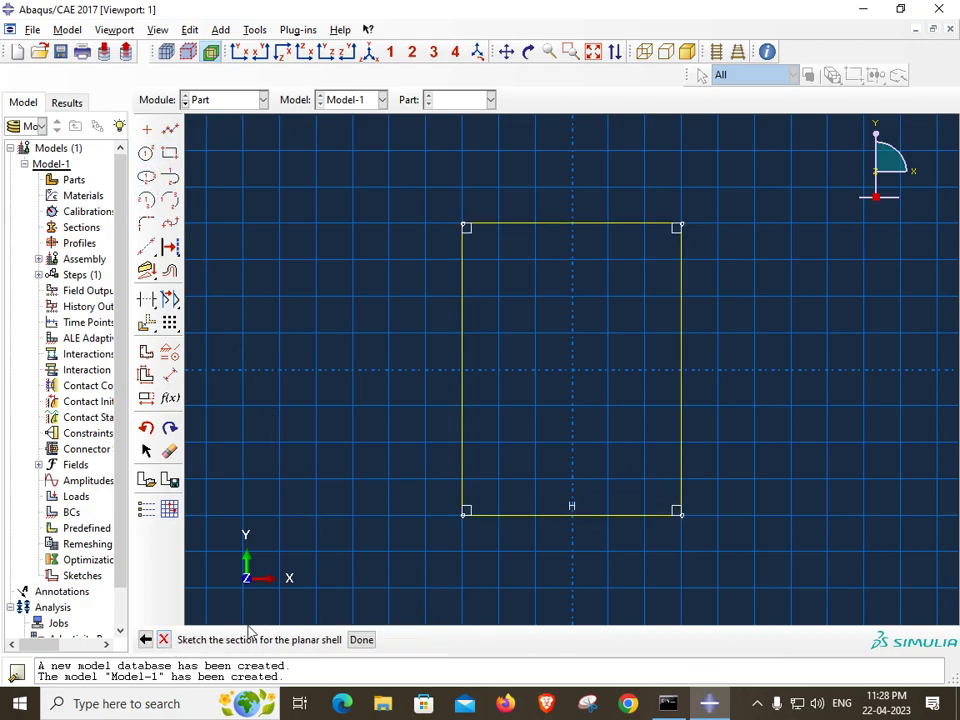
{"action": "left_click", "coordinate": [360, 640]}
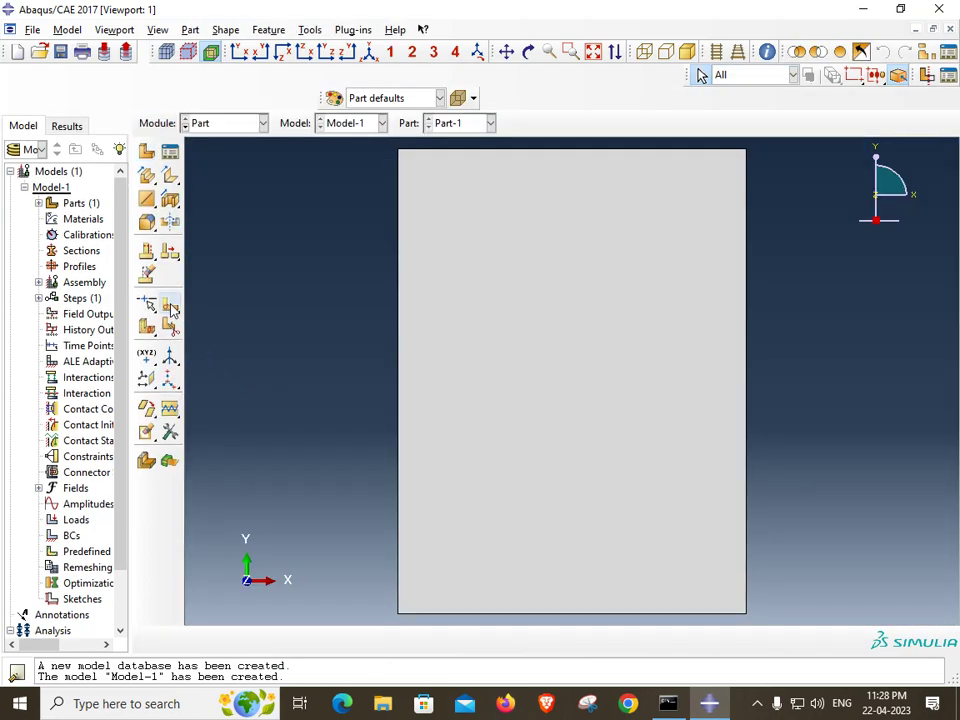
- Start a face partition sketch and draw a horizontal line from the midpoint of the plate's left edge to the origin
{"action": "left_click", "coordinate": [170, 308]}
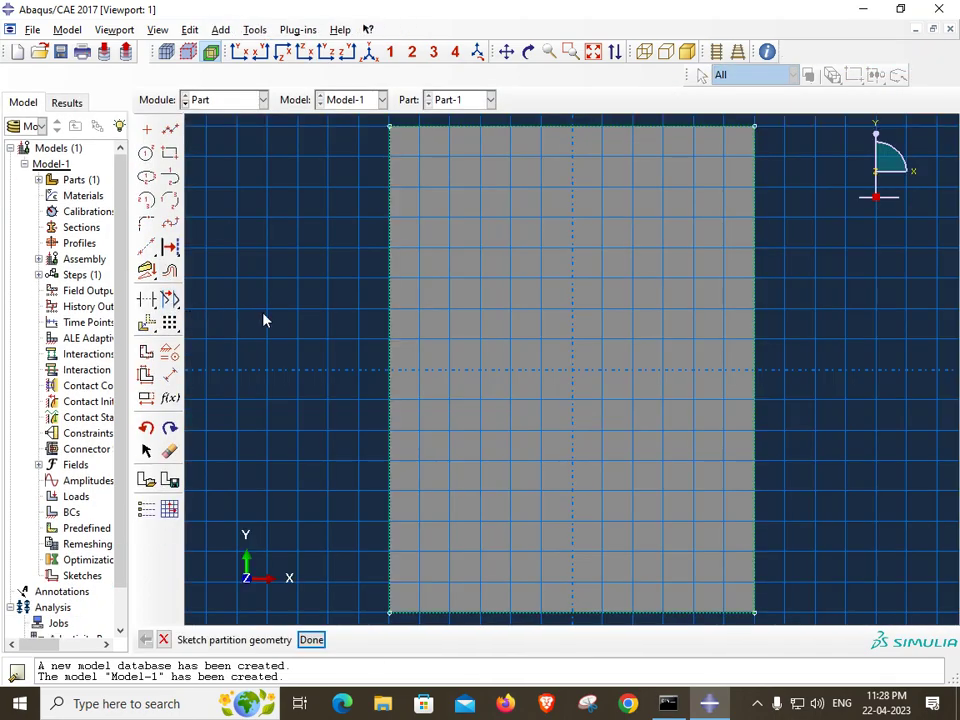
{"action": "left_click", "coordinate": [170, 128]}
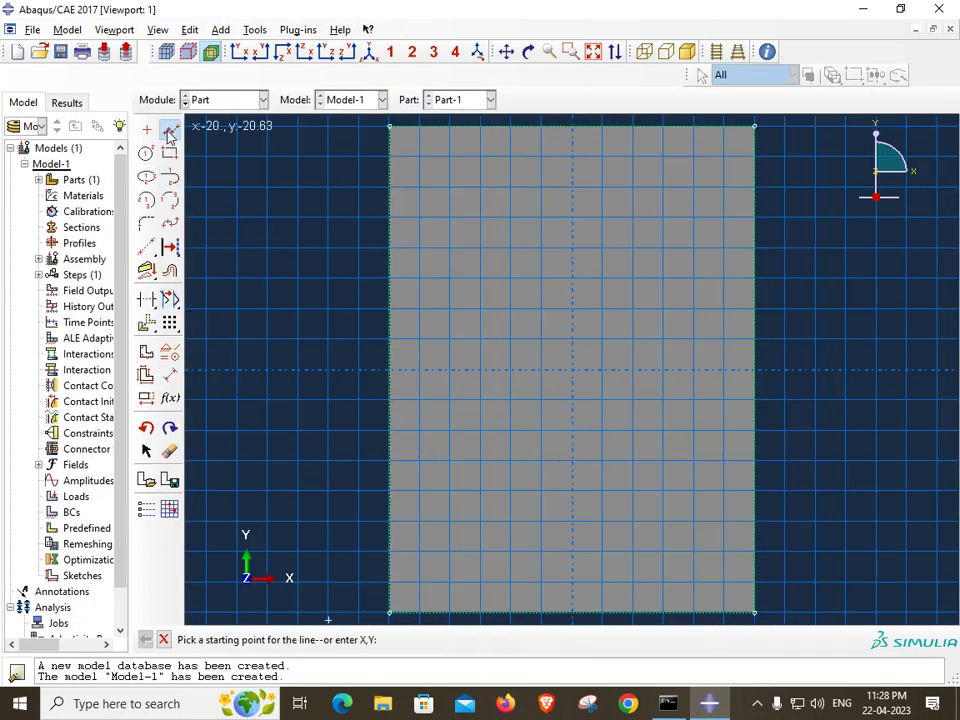
{"action": "left_click", "coordinate": [390, 371]}
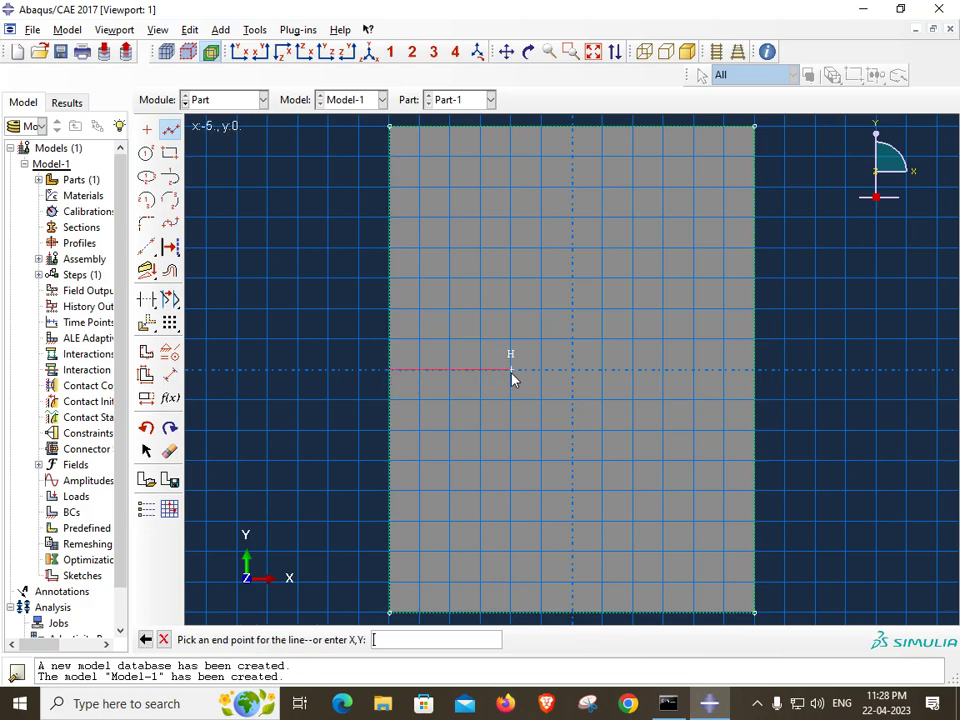
{"action": "left_click", "coordinate": [573, 377]}
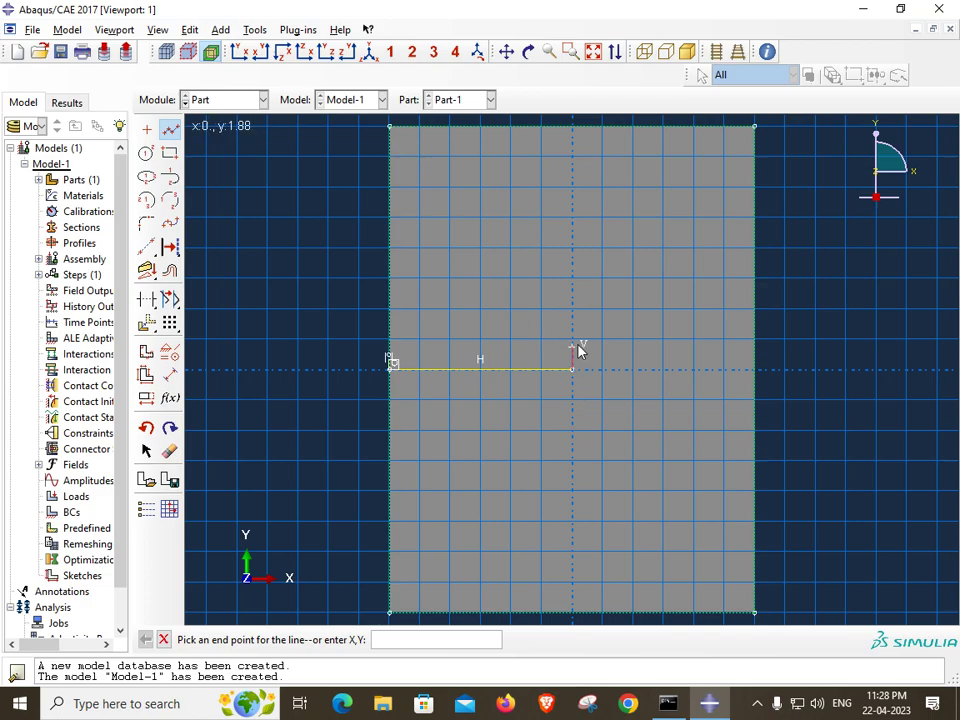
- Add two concentric circles of radius 2.5 and 5 centred on the origin and complete the face partition
{"action": "left_click", "coordinate": [146, 153]}
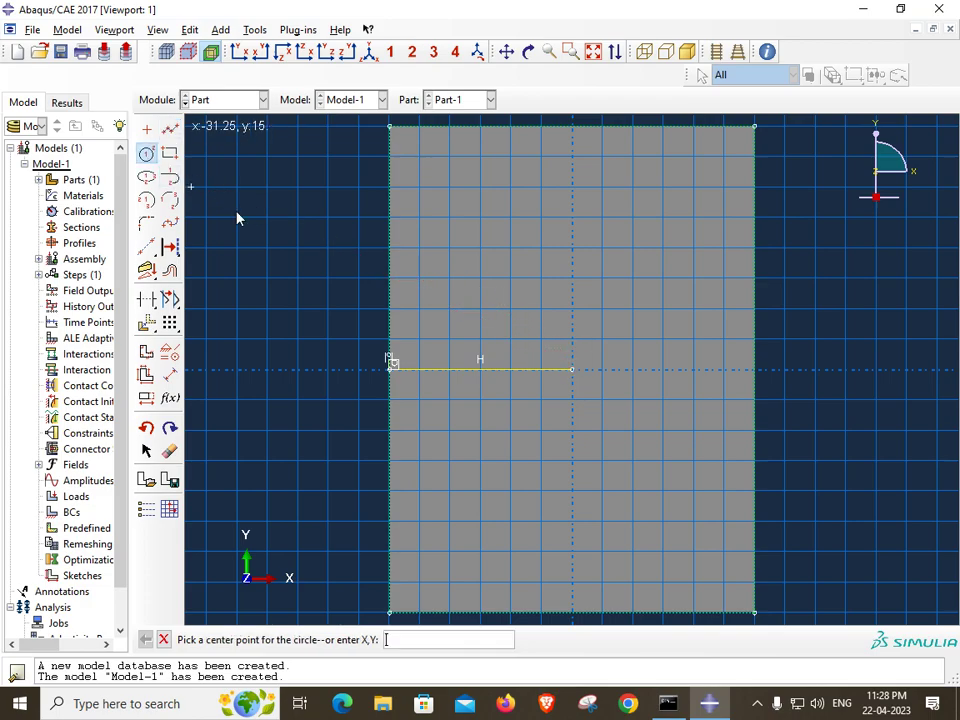
{"action": "left_click", "coordinate": [571, 370]}
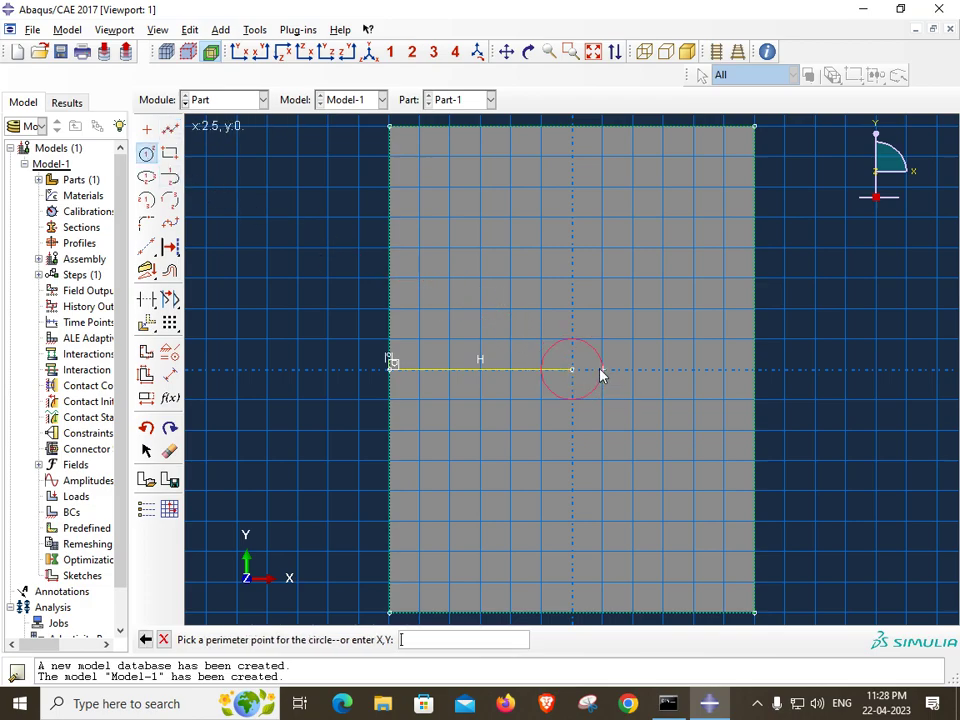
{"action": "left_click", "coordinate": [601, 372]}
{"action": "left_click", "coordinate": [571, 370]}
{"action": "left_click", "coordinate": [632, 379]}
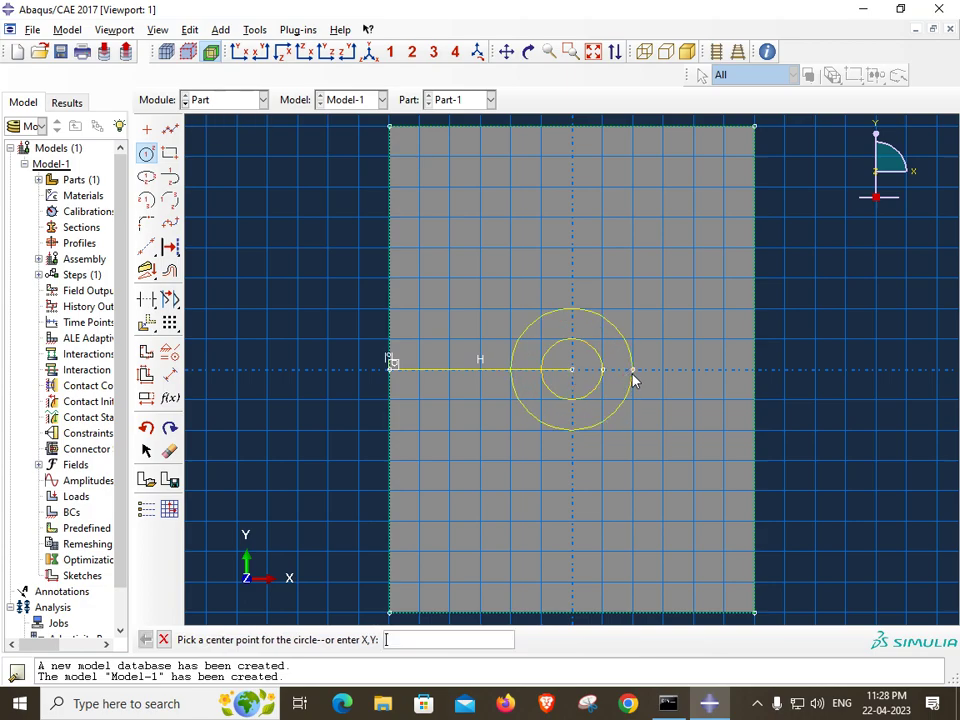
{"action": "left_click", "coordinate": [164, 639]}
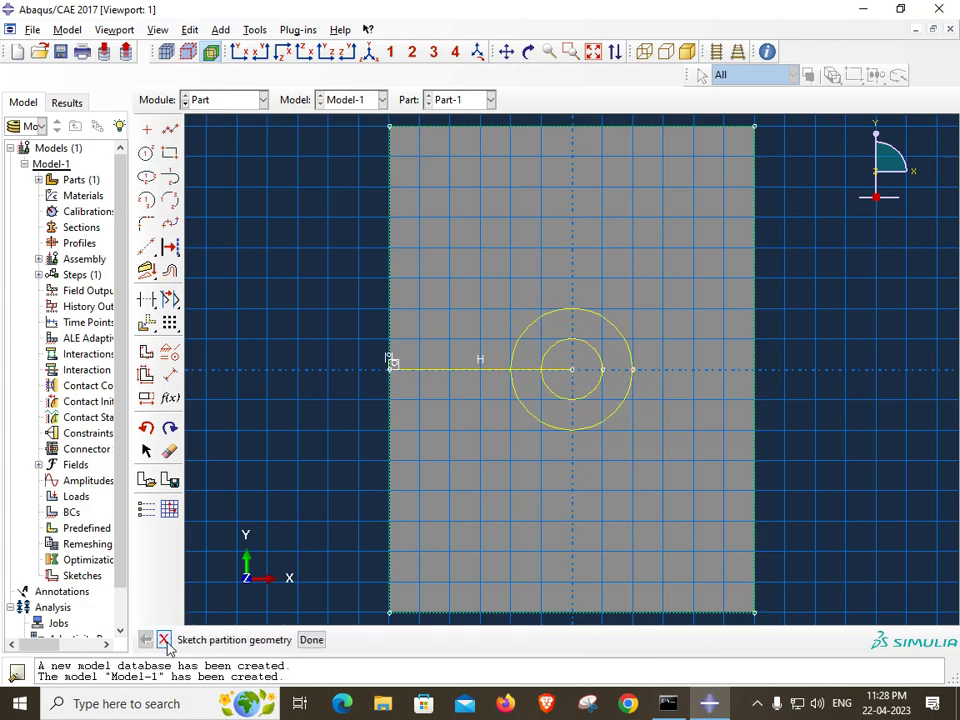
{"action": "left_click", "coordinate": [311, 640]}
- In the Property module, create an isotropic elastic material with Young's modulus 207E3 and Poisson's ratio 0.3
{"action": "left_click", "coordinate": [224, 124]}
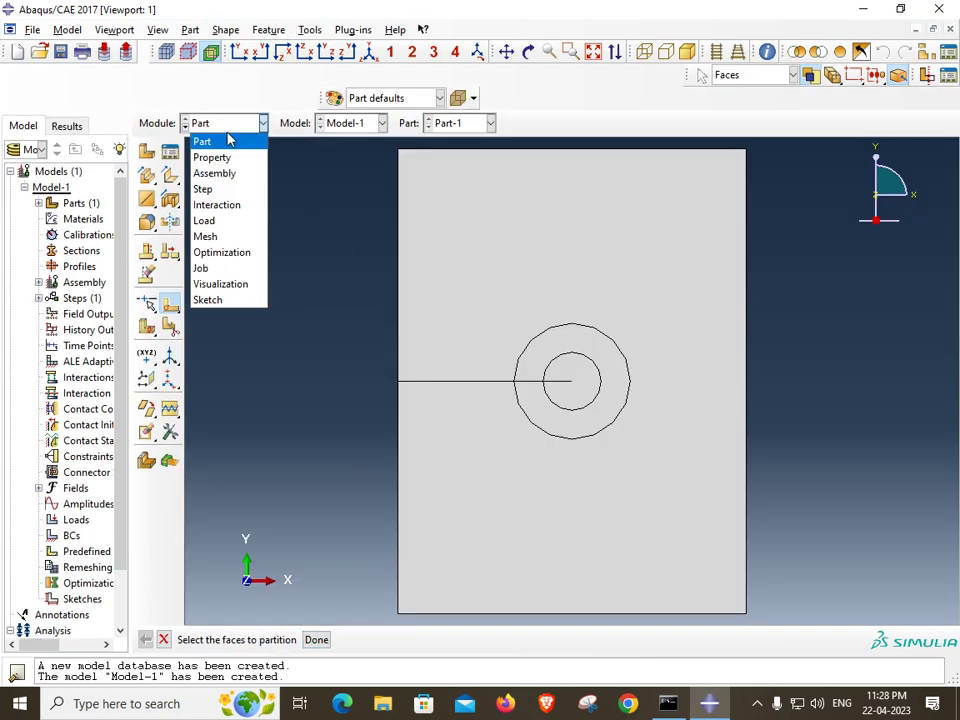
{"action": "left_click", "coordinate": [229, 157]}
{"action": "left_click", "coordinate": [147, 151]}
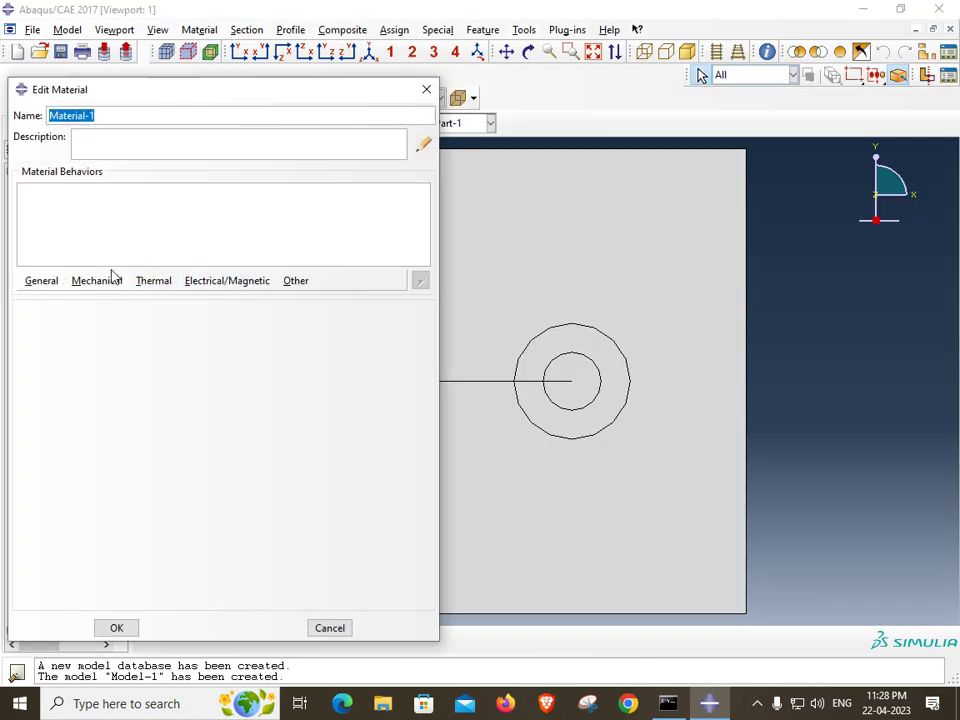
{"action": "left_click", "coordinate": [98, 281]}
{"action": "mouse_move", "coordinate": [150, 298]}
{"action": "left_click", "coordinate": [333, 301]}
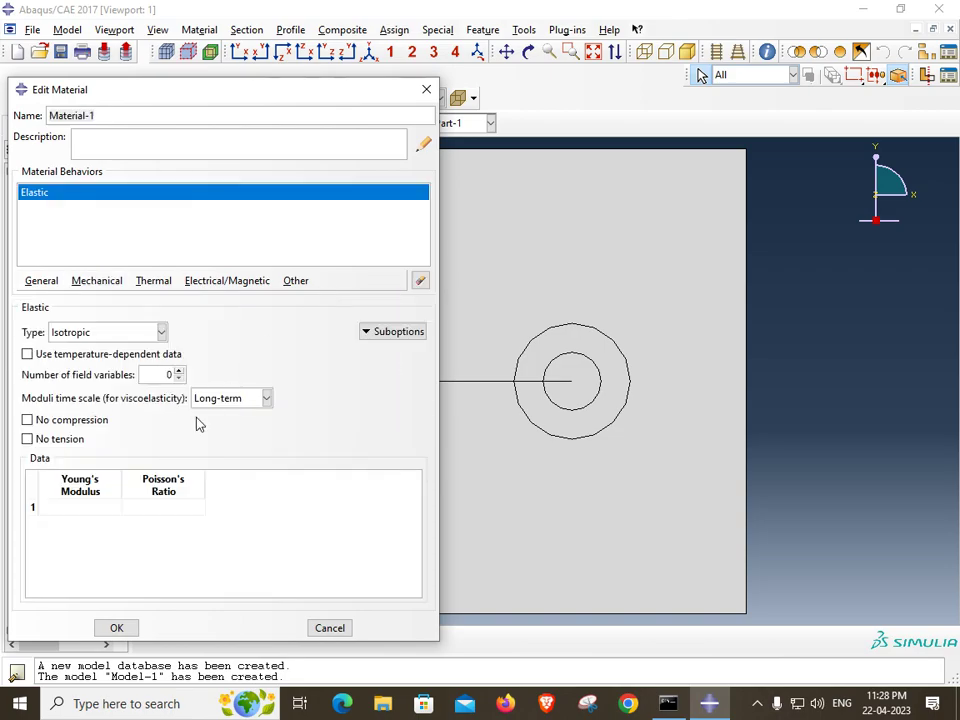
{"action": "left_click", "coordinate": [101, 508]}
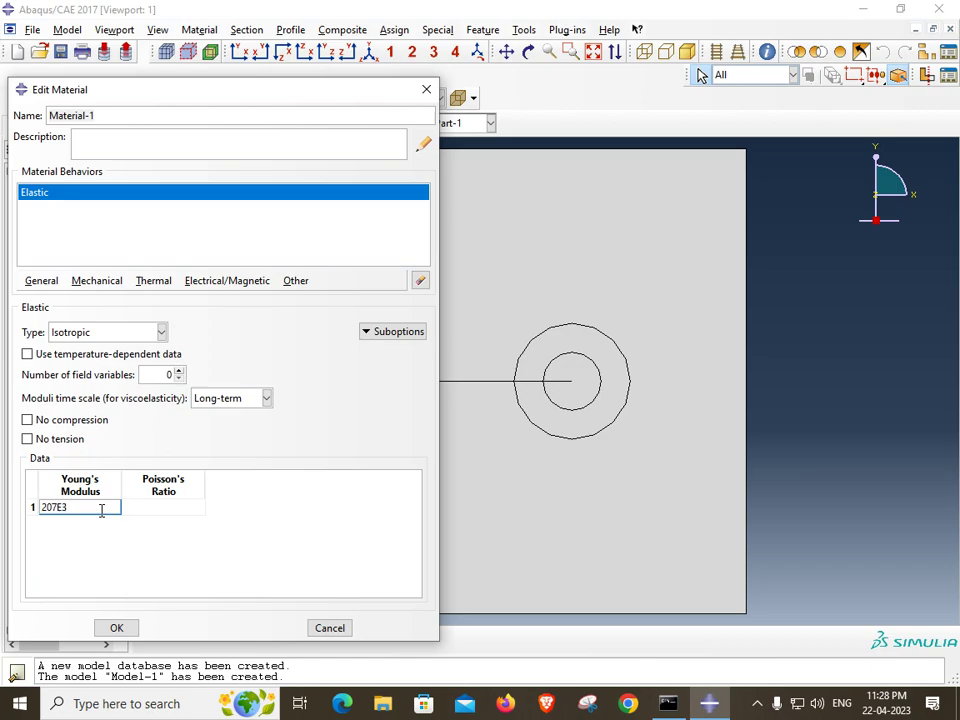
{"action": "key", "text": "Tab"}
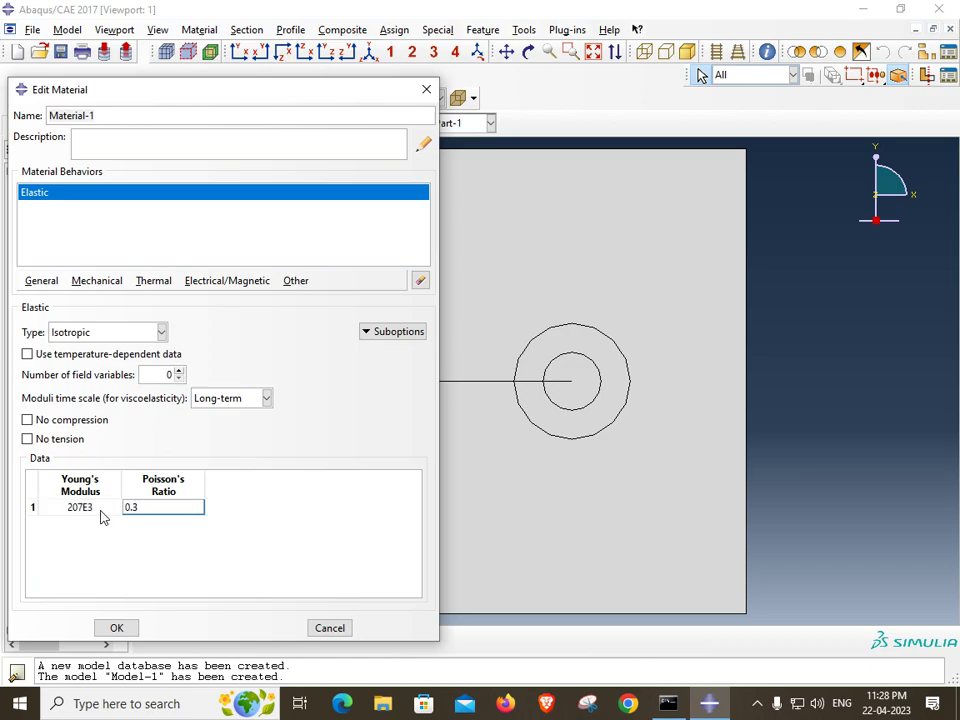
{"action": "left_click", "coordinate": [118, 627]}
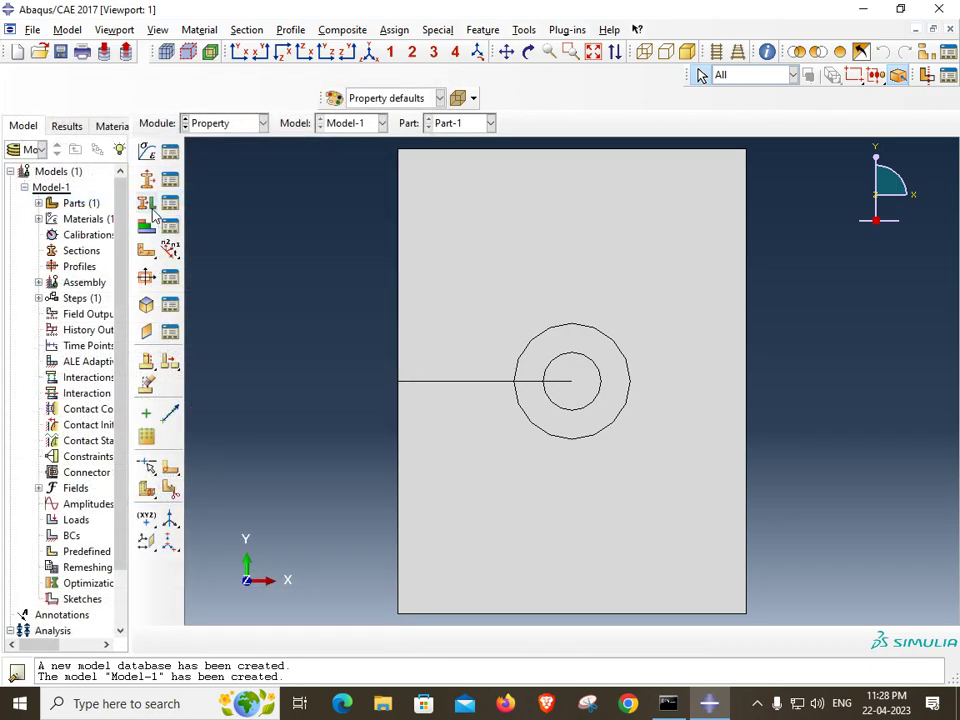
- Create a solid homogeneous section using Material-1
{"action": "left_click", "coordinate": [148, 225]}
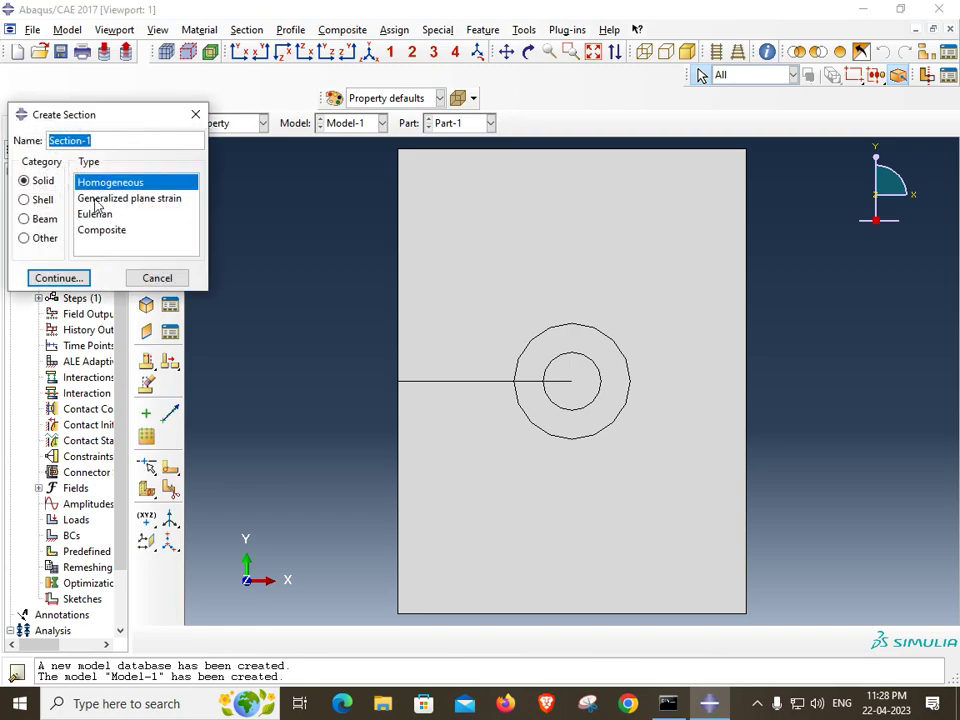
{"action": "left_click", "coordinate": [70, 278]}
{"action": "left_click", "coordinate": [62, 259]}
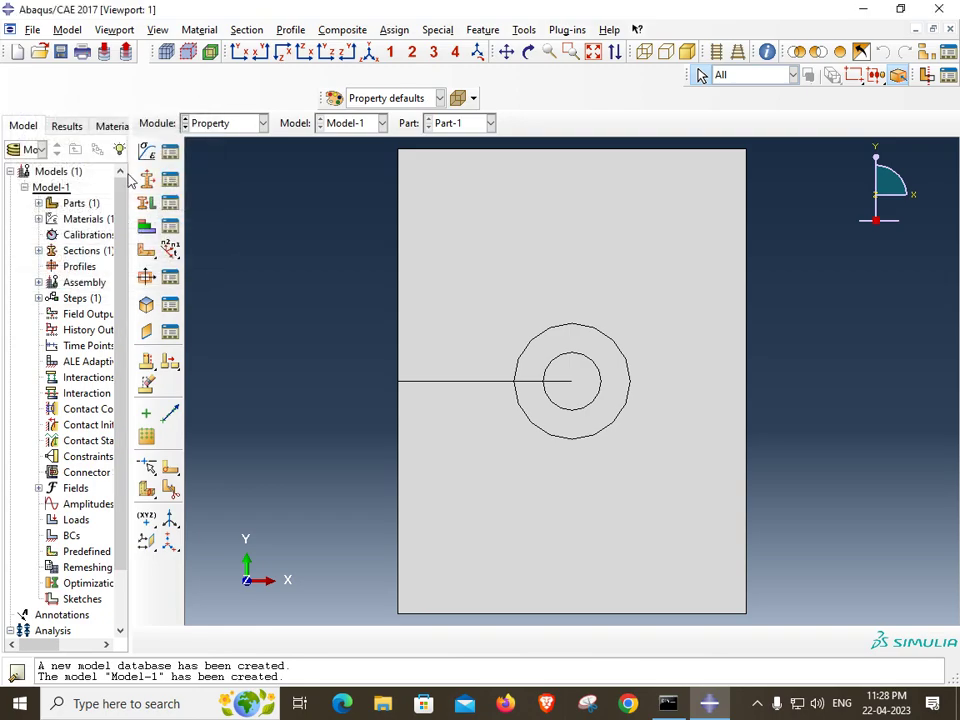
- Assign Section-1 to all regions of the plate without creating a set
{"action": "left_click", "coordinate": [146, 202]}
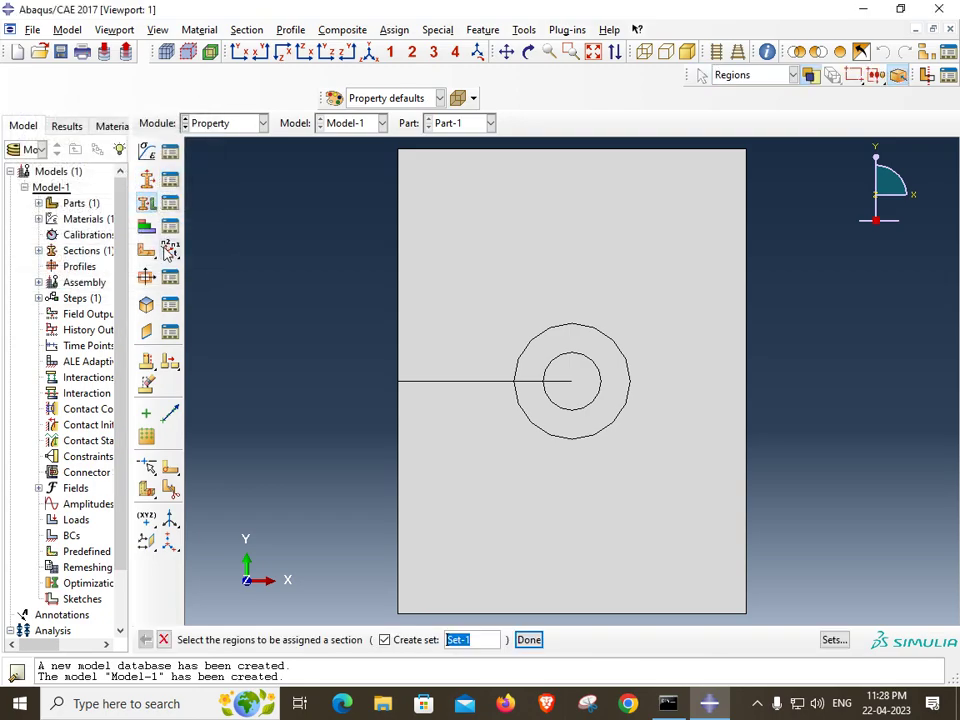
{"action": "left_click", "coordinate": [386, 640]}
{"action": "left_click_drag", "start_coordinate": [351, 199], "coordinate": [773, 521]}
{"action": "left_click", "coordinate": [469, 640]}
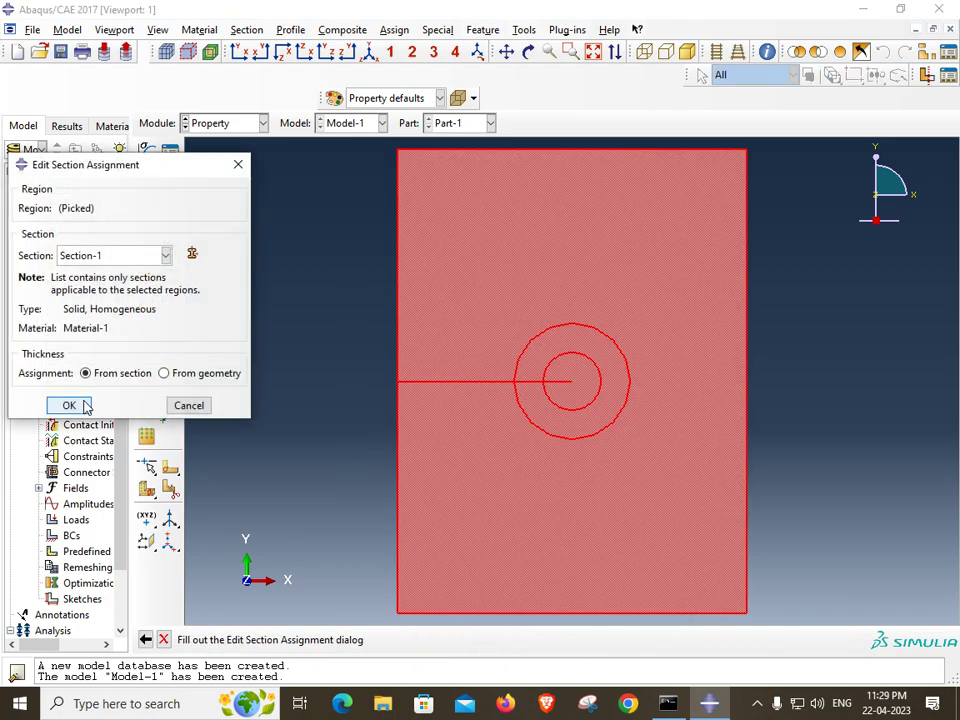
{"action": "left_click", "coordinate": [82, 403]}
- In the Assembly module, create an independent instance of Part-1
{"action": "left_click", "coordinate": [215, 123]}
{"action": "left_click", "coordinate": [215, 171]}
{"action": "left_click", "coordinate": [147, 151]}
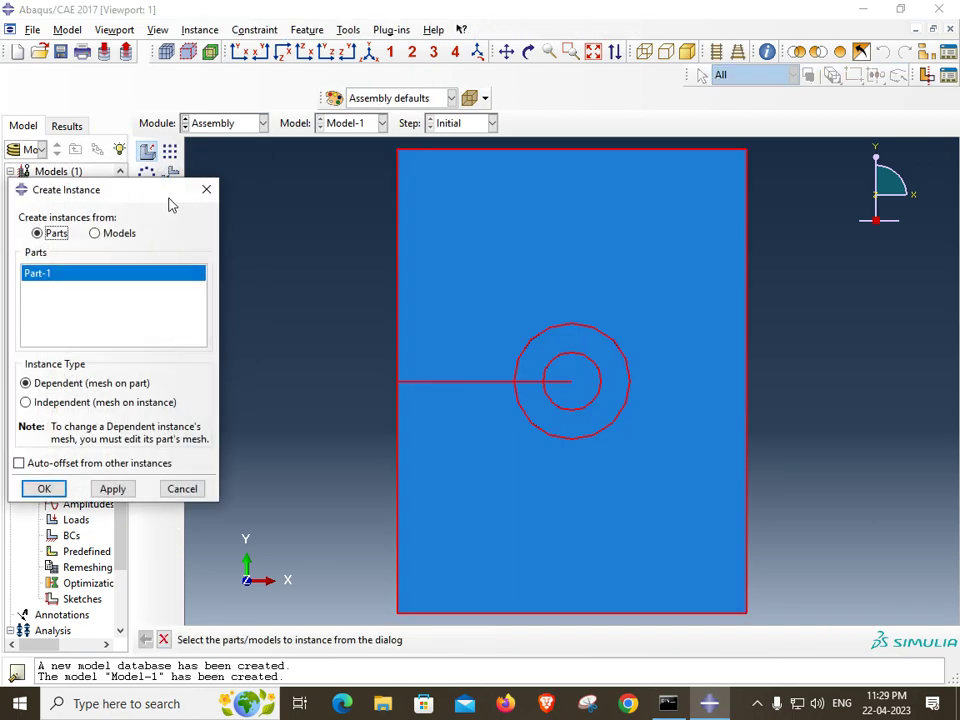
{"action": "left_click", "coordinate": [55, 402]}
{"action": "left_click", "coordinate": [44, 488]}
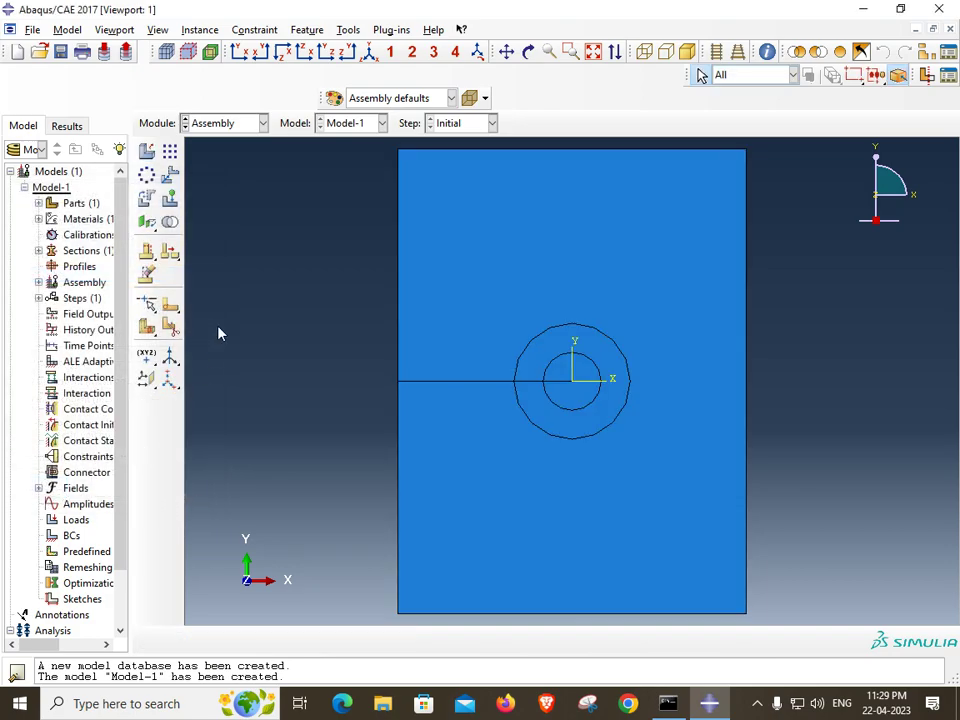
- In the Step module, create a Static, General step after the Initial step with the default settings
{"action": "left_click", "coordinate": [240, 125]}
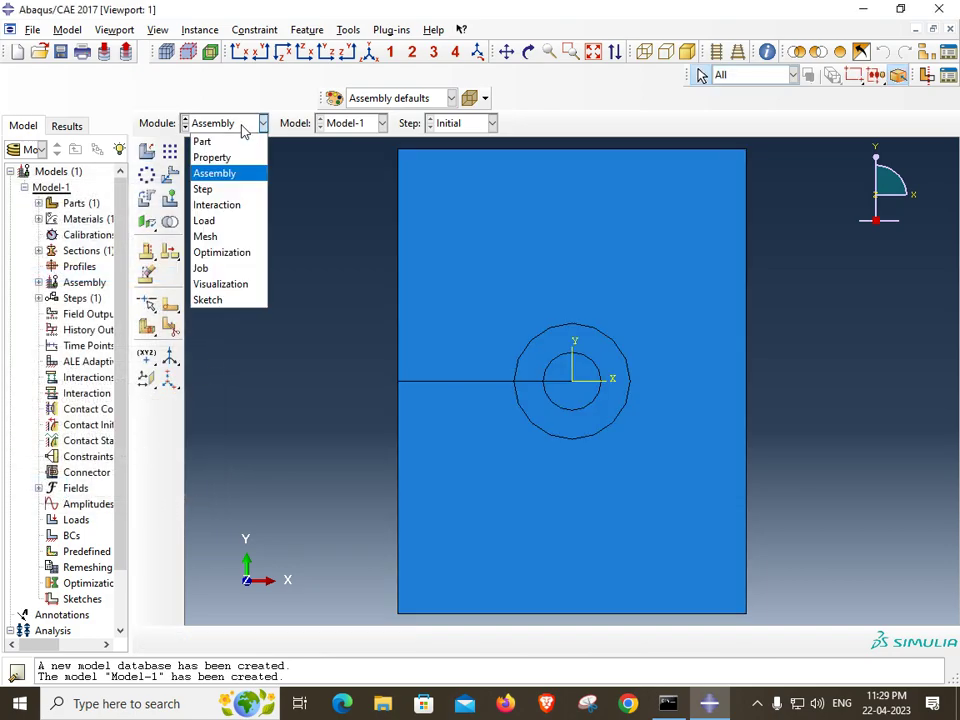
{"action": "left_click", "coordinate": [233, 195]}
{"action": "left_click", "coordinate": [147, 151]}
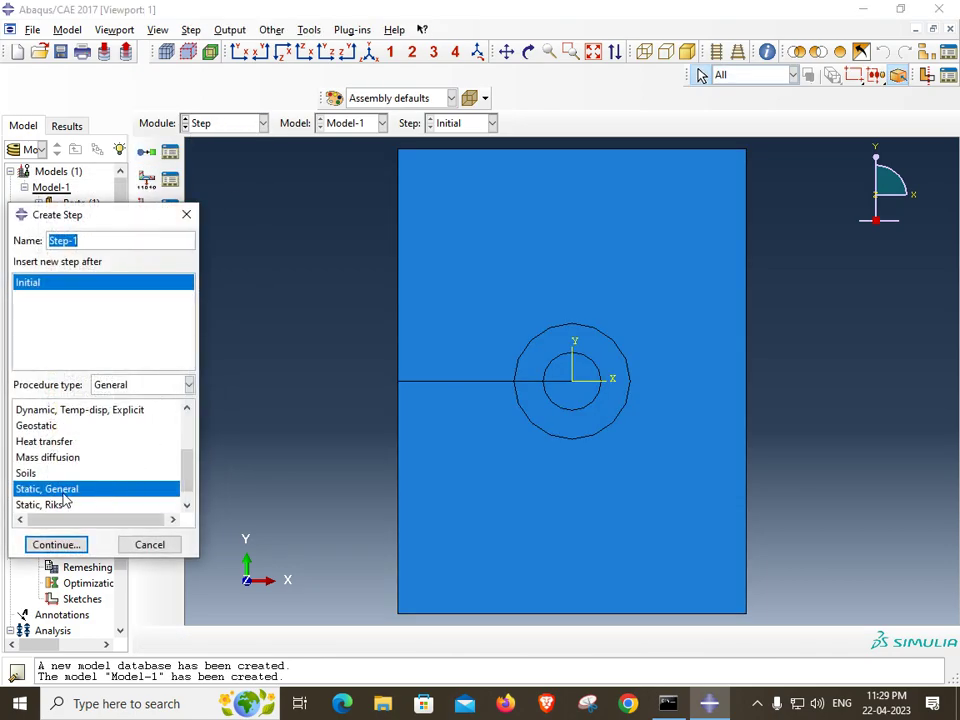
{"action": "left_click", "coordinate": [72, 546]}
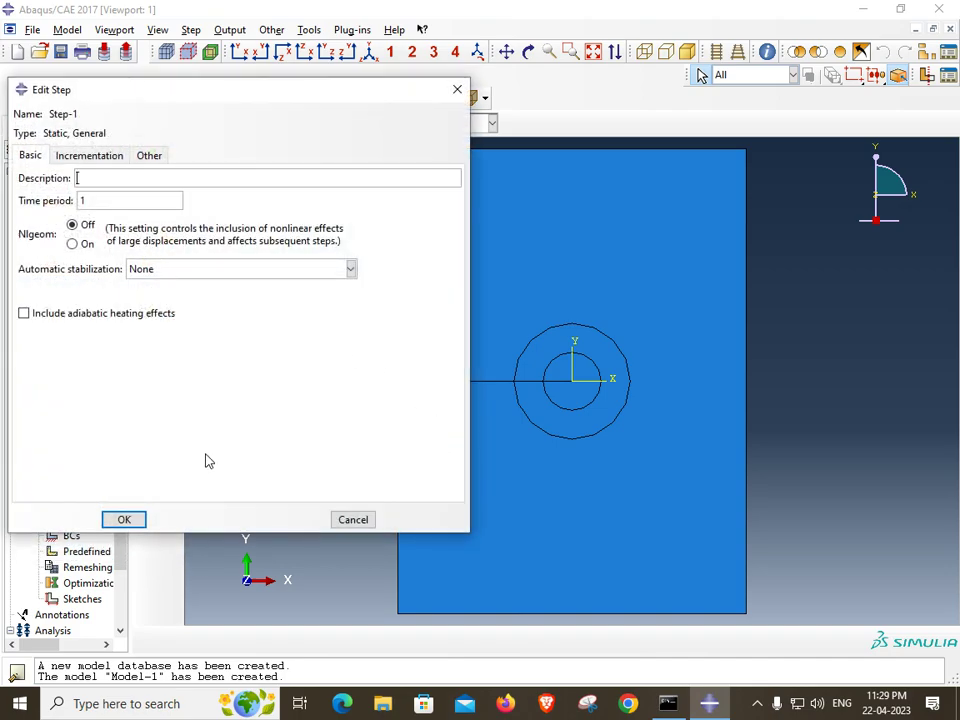
{"action": "left_click", "coordinate": [130, 520]}
- In the Load module, create a uniform pressure load of magnitude -200 in Step-1 on the plate's top edge
{"action": "left_click", "coordinate": [240, 123]}
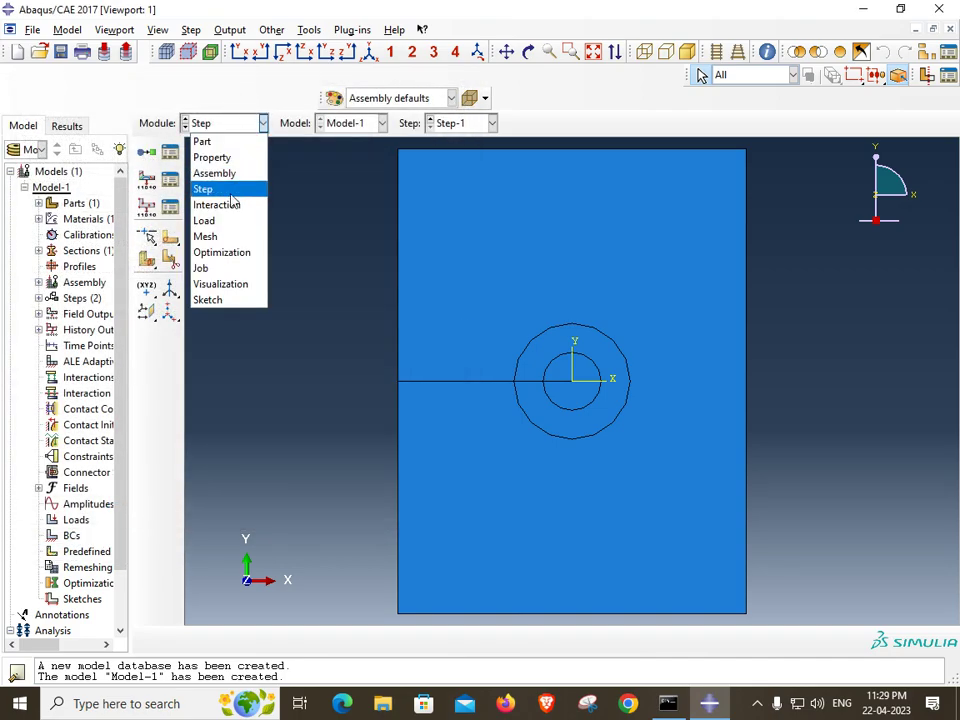
{"action": "left_click", "coordinate": [215, 218]}
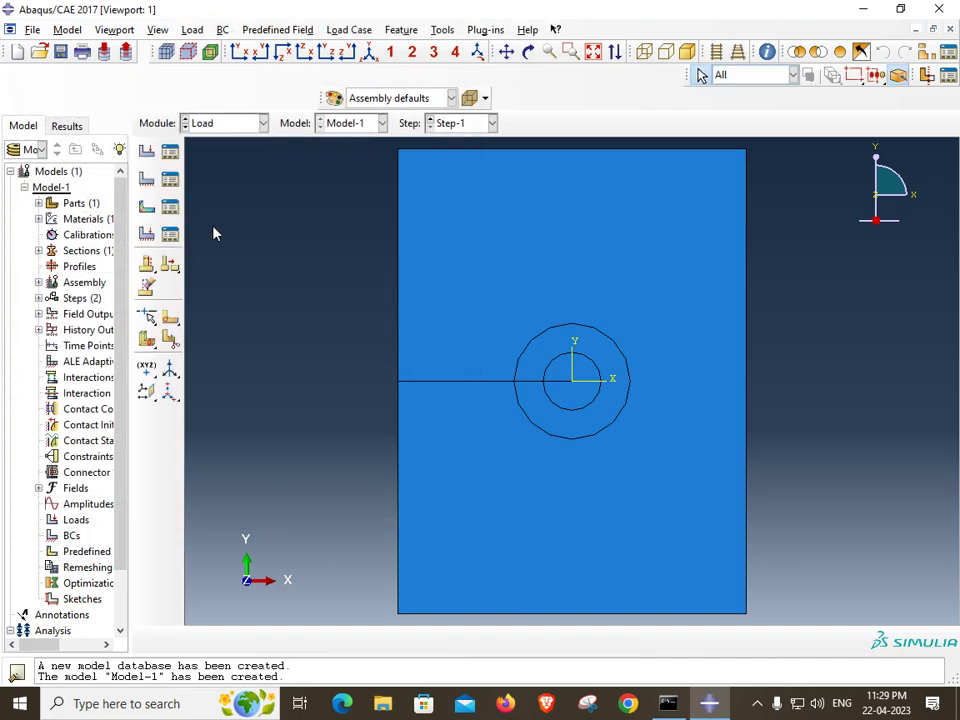
{"action": "left_click", "coordinate": [146, 150]}
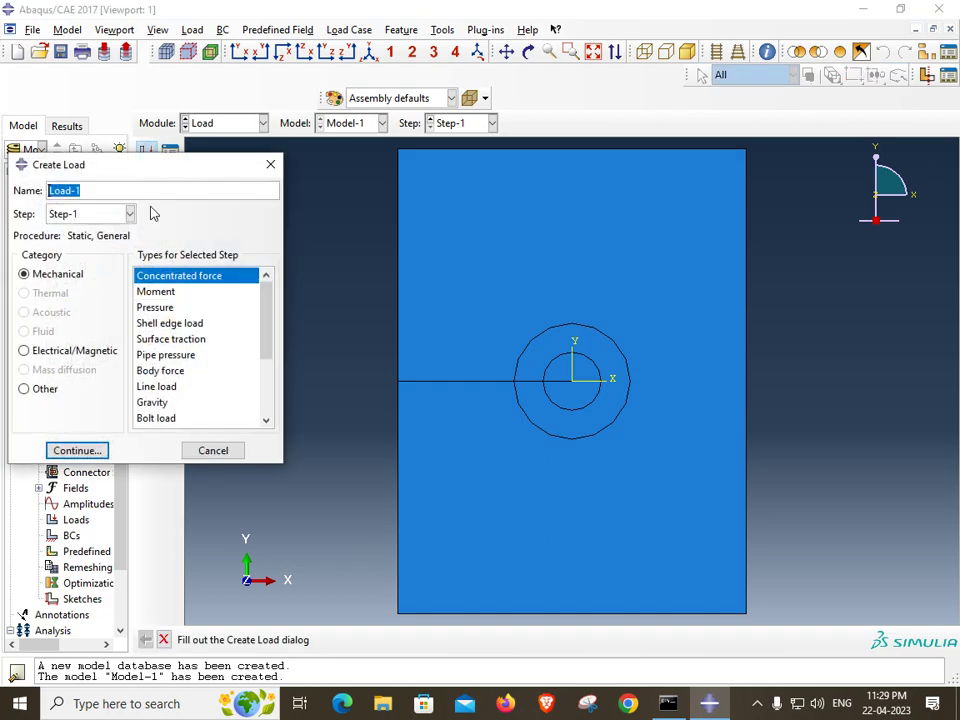
{"action": "left_click", "coordinate": [155, 307]}
{"action": "left_click", "coordinate": [92, 451]}
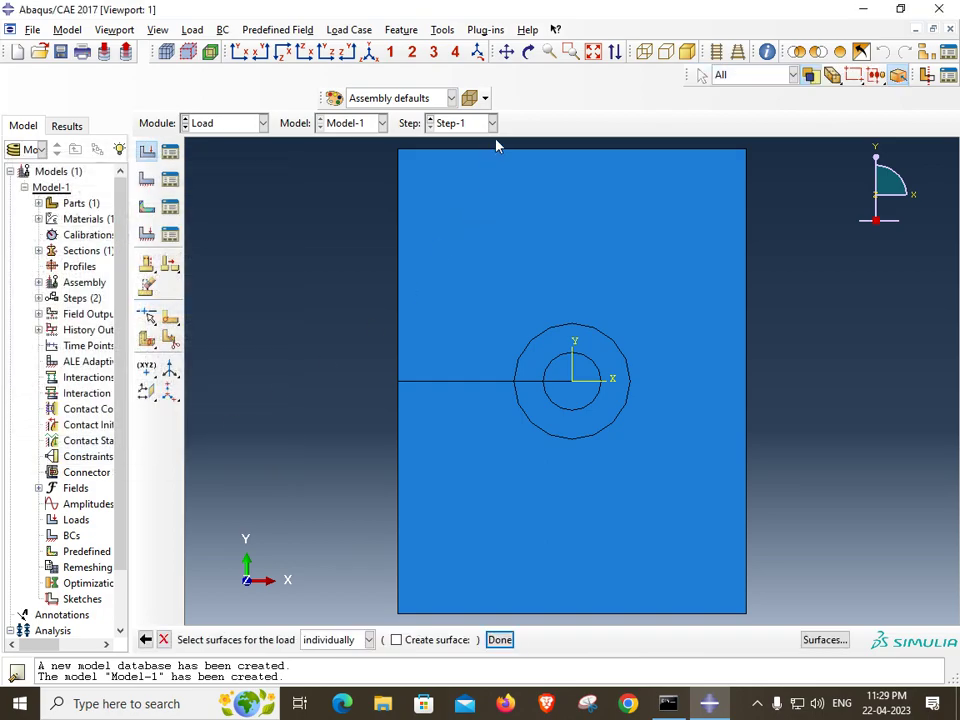
{"action": "left_click", "coordinate": [503, 156]}
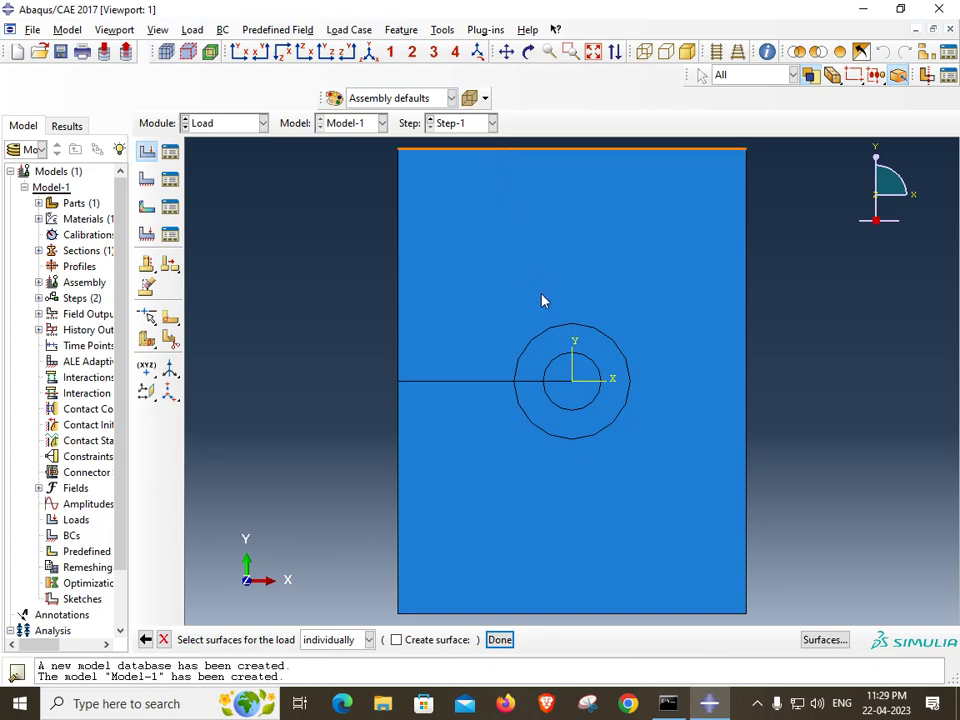
{"action": "scroll", "coordinate": [546, 300], "scroll_direction": "up", "scroll_amount": 3}
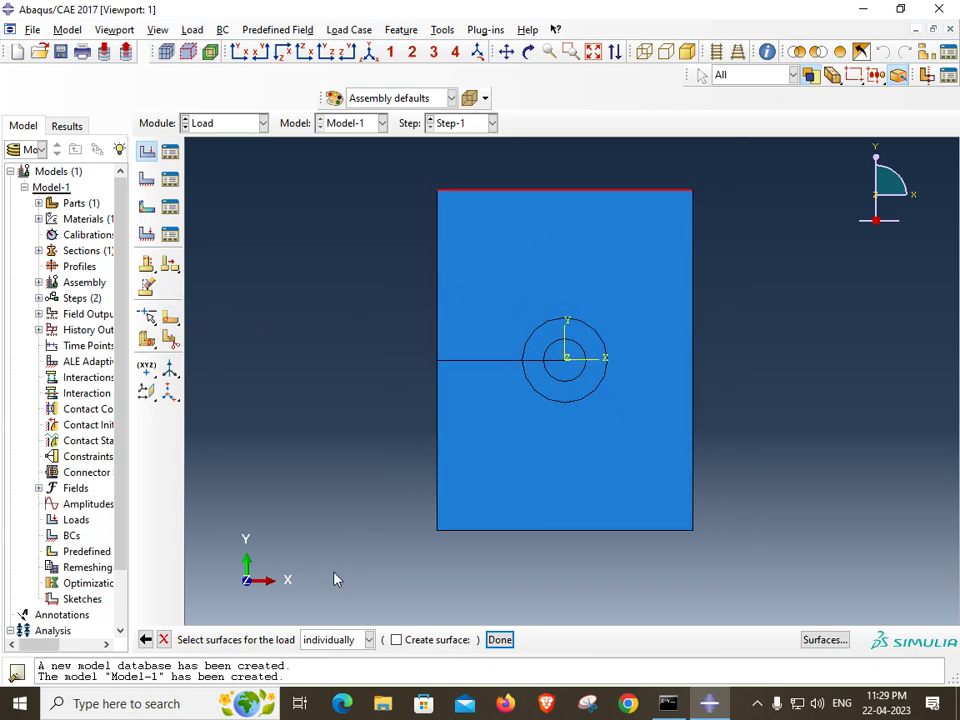
{"action": "left_click", "coordinate": [500, 640]}
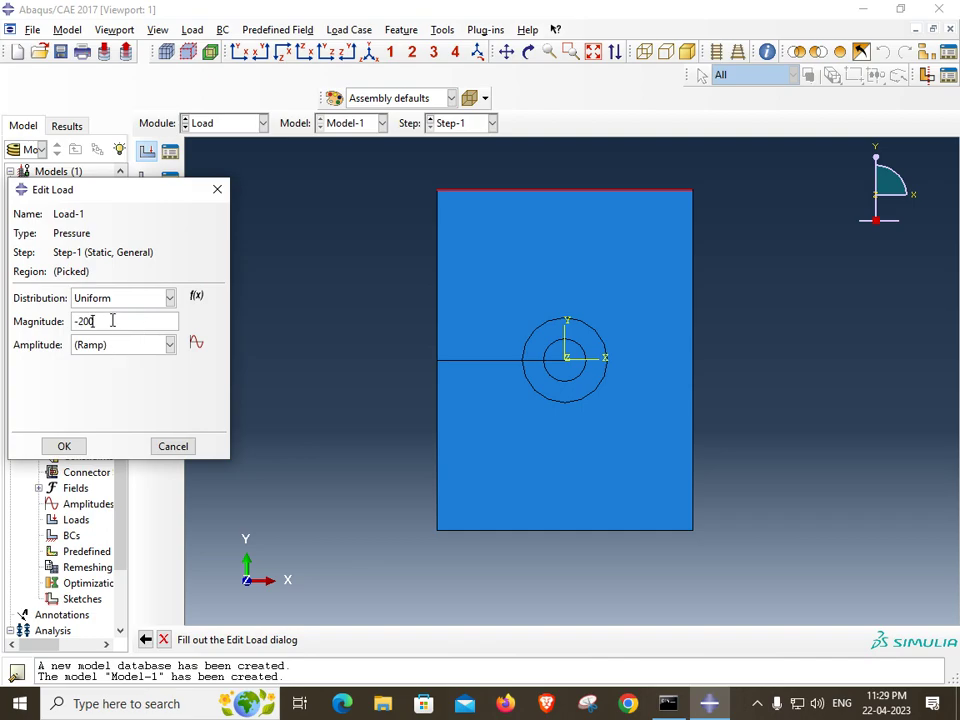
{"action": "left_click", "coordinate": [64, 446]}
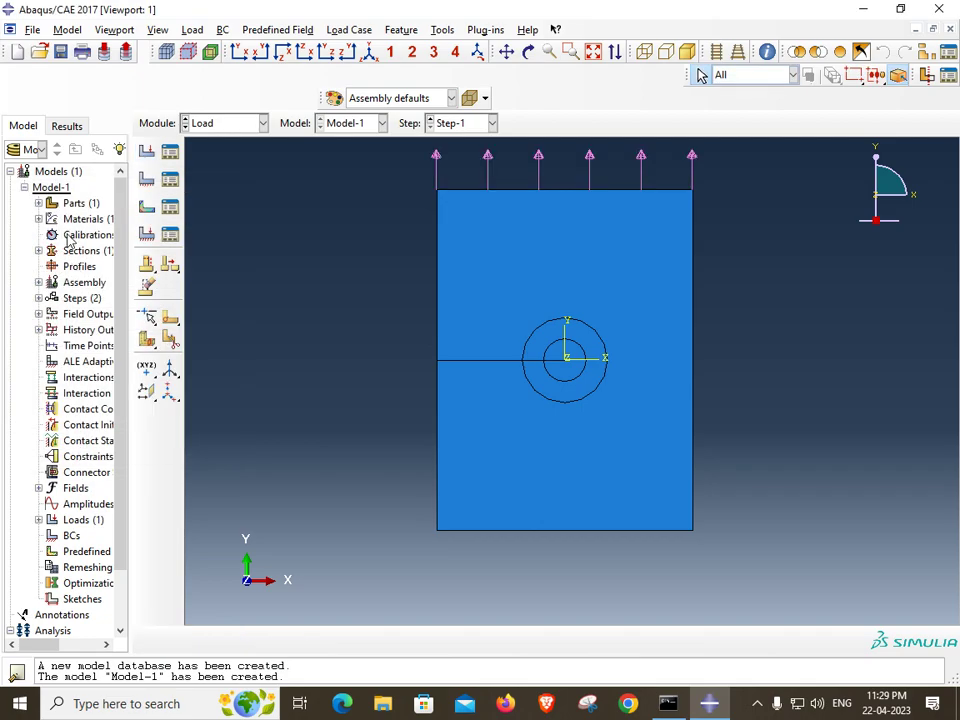
- Create a second uniform pressure load with a negative magnitude in Step-1 on the plate's bottom edge
{"action": "left_click", "coordinate": [146, 150]}
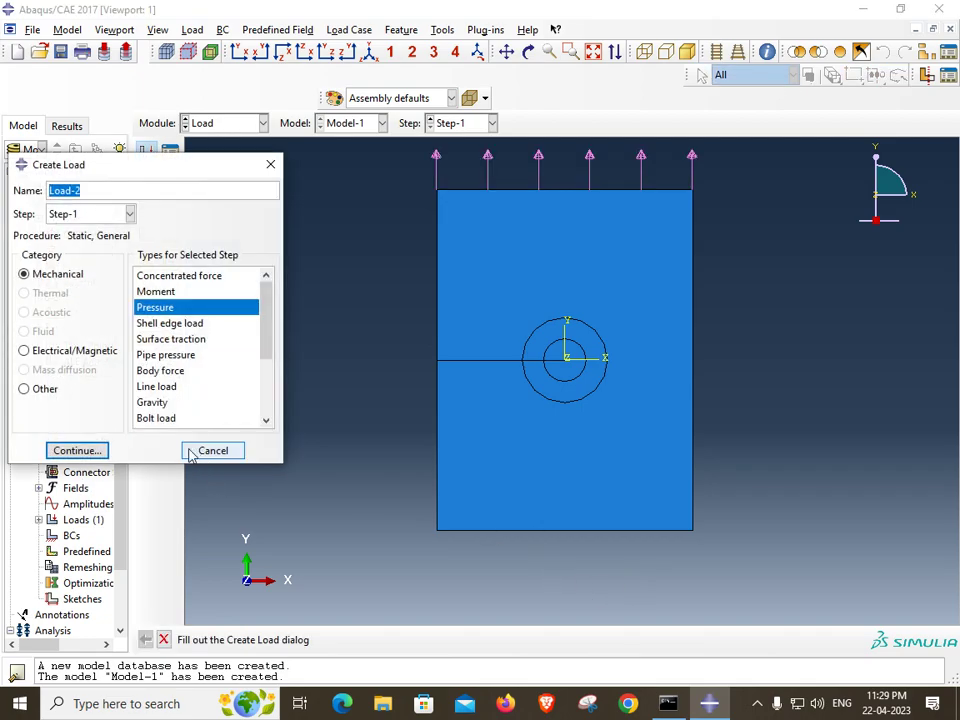
{"action": "left_click", "coordinate": [76, 452]}
{"action": "left_click", "coordinate": [514, 530]}
{"action": "left_click", "coordinate": [500, 639]}
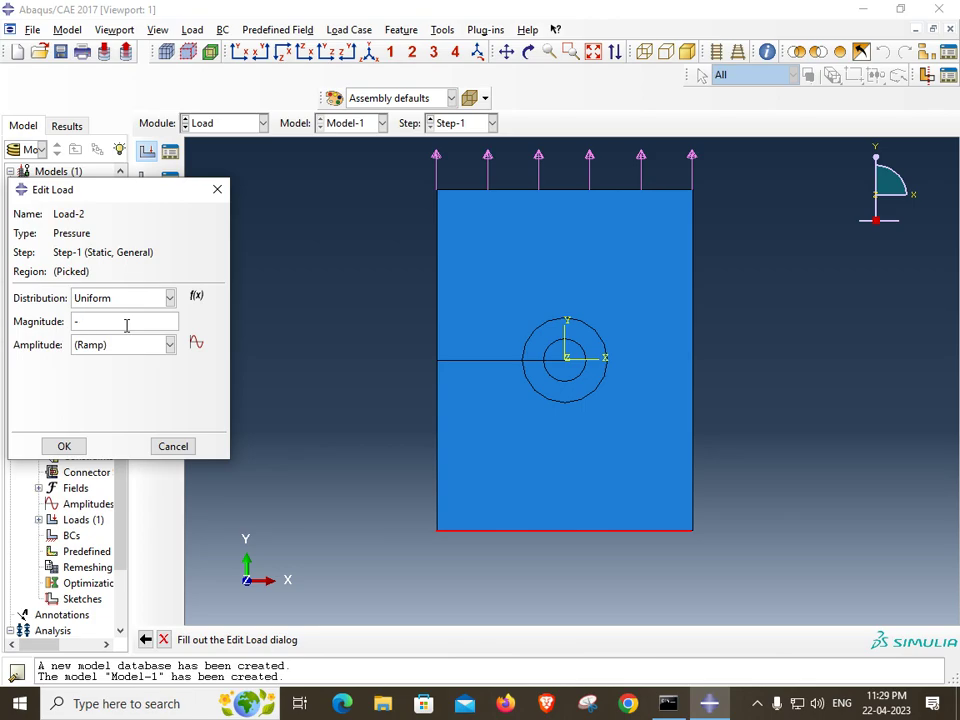
{"action": "left_click", "coordinate": [64, 446]}
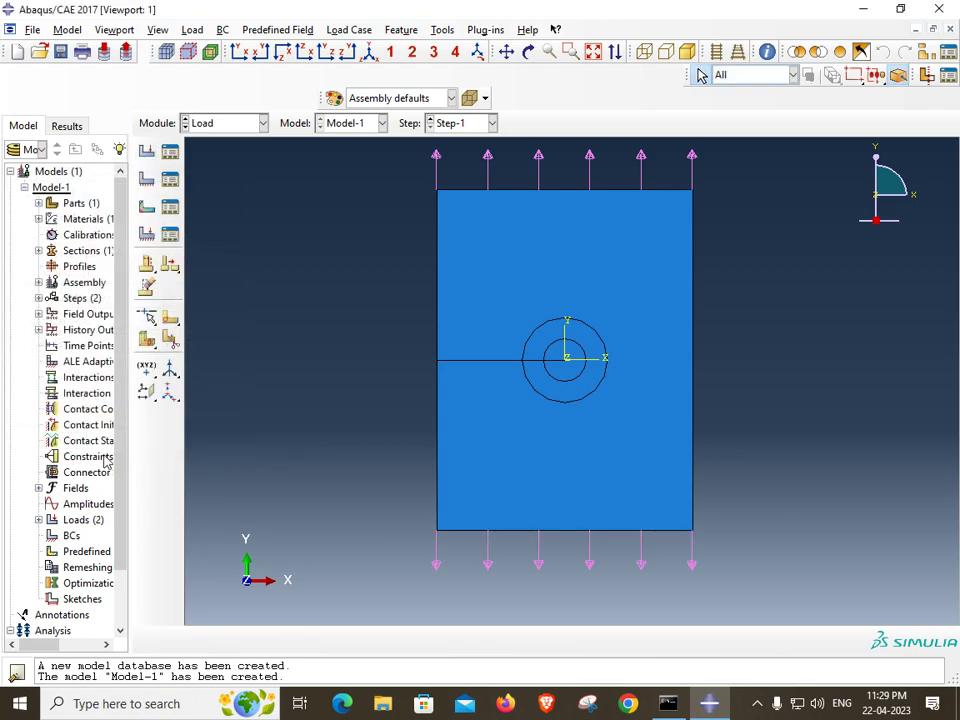
- Partition the plate's right vertical edge at its midpoint
{"action": "left_click", "coordinate": [147, 181]}
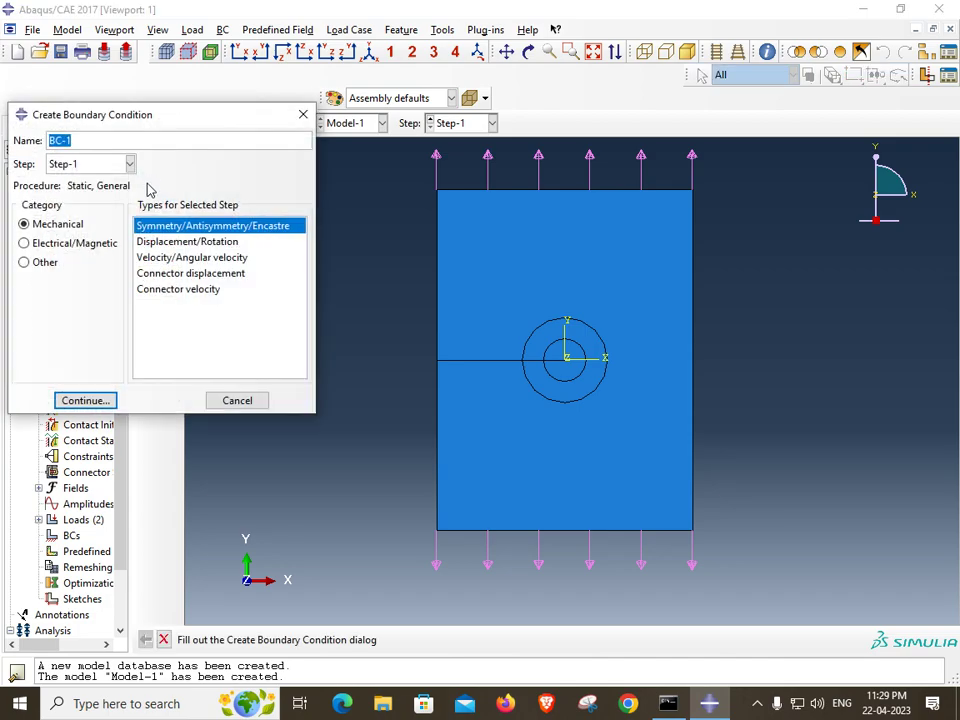
{"action": "left_click", "coordinate": [237, 400]}
{"action": "left_click", "coordinate": [148, 317]}
{"action": "left_click", "coordinate": [148, 317]}
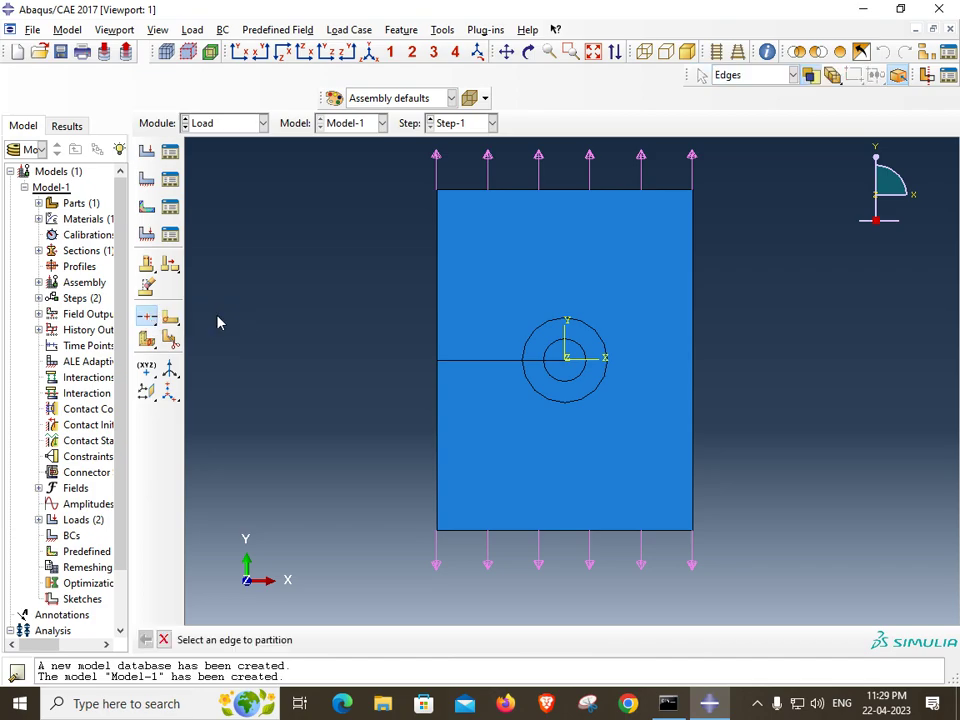
{"action": "left_click", "coordinate": [694, 352]}
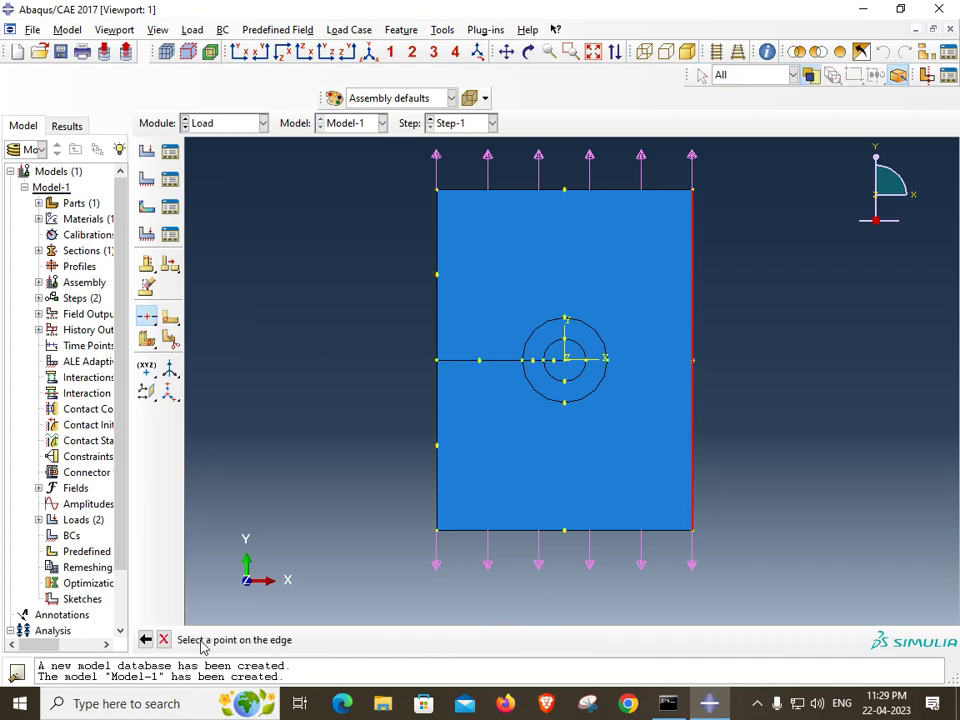
{"action": "left_click", "coordinate": [692, 360]}
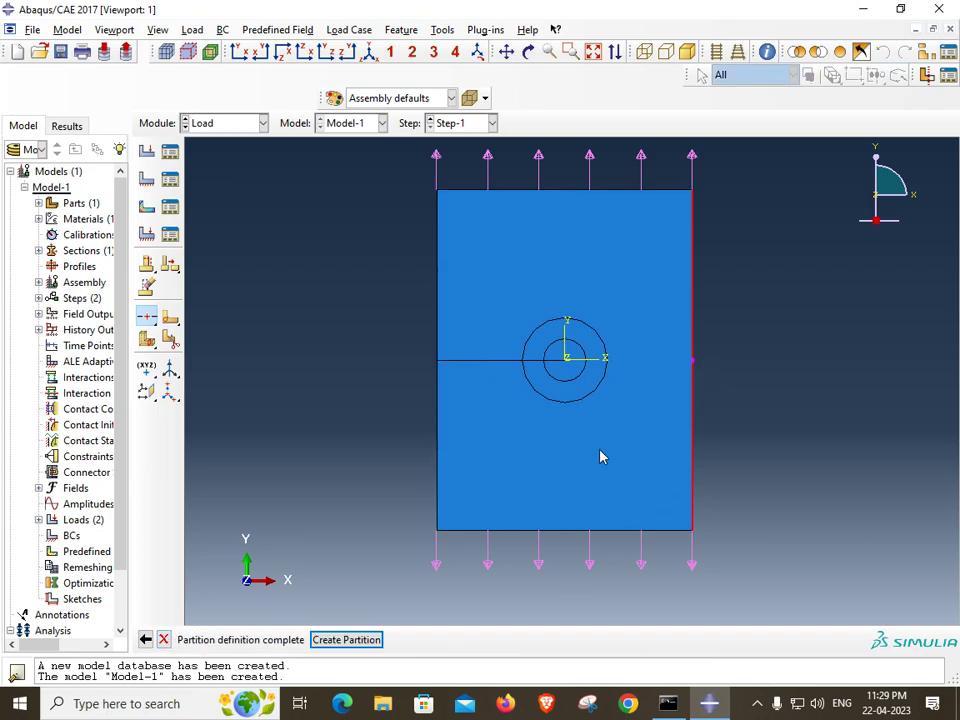
{"action": "left_click", "coordinate": [343, 638]}
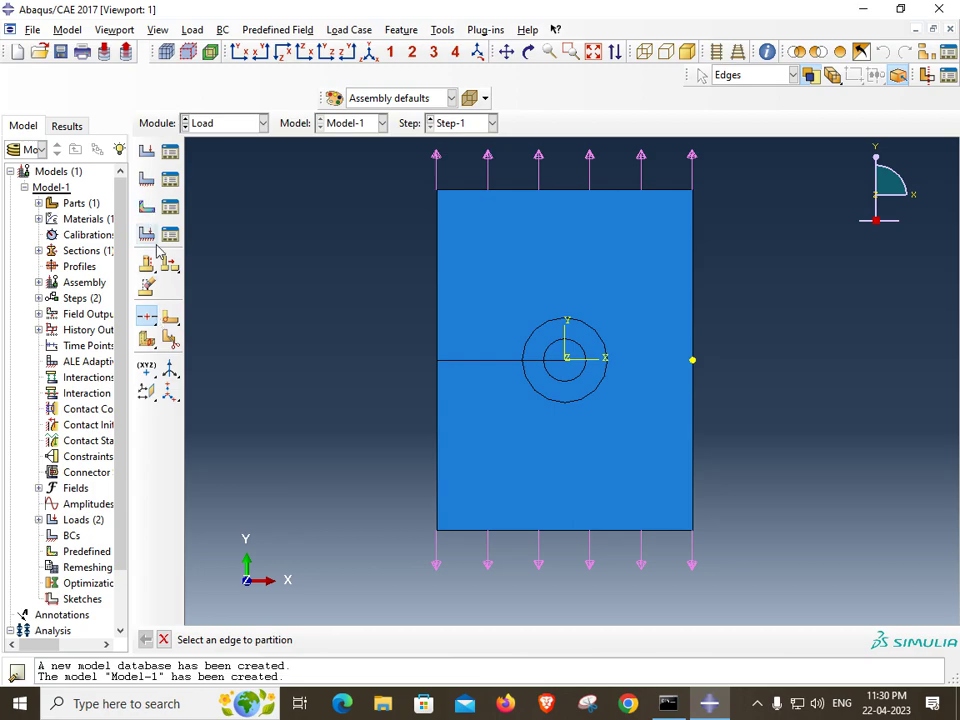
- Create a Displacement/Rotation boundary condition in Step-1 at the right edge's midpoint, fixing U1, U2 and UR3 at 0
{"action": "left_click", "coordinate": [146, 179]}
{"action": "left_click", "coordinate": [180, 242]}
{"action": "left_click", "coordinate": [85, 400]}
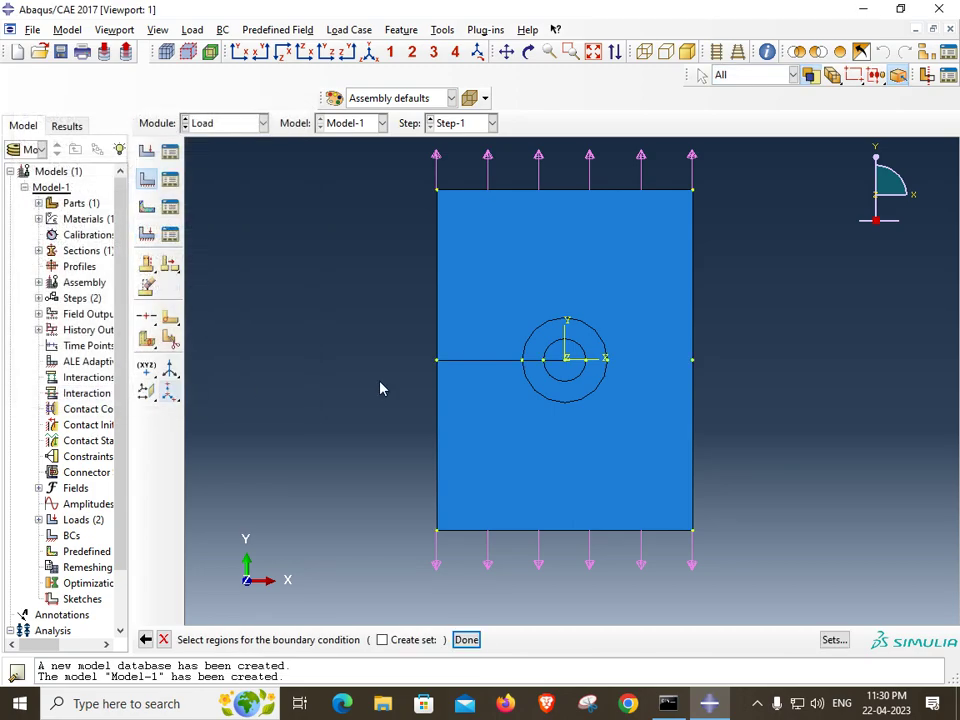
{"action": "left_click", "coordinate": [691, 361]}
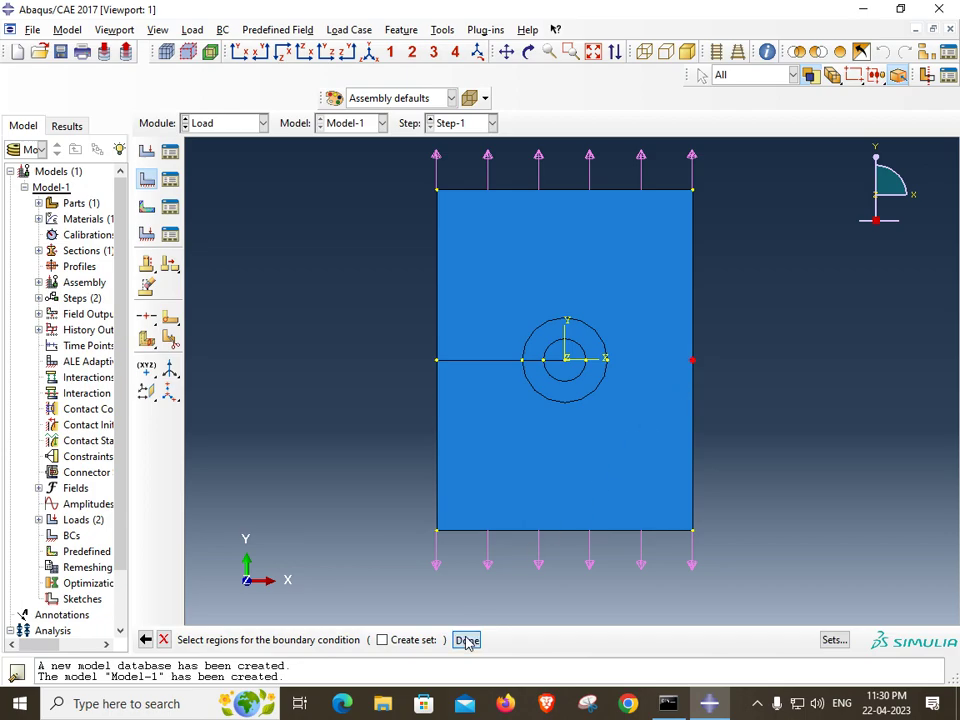
{"action": "left_click", "coordinate": [466, 639]}
{"action": "left_click", "coordinate": [19, 269]}
{"action": "left_click", "coordinate": [19, 291]}
{"action": "left_click", "coordinate": [20, 314]}
{"action": "left_click", "coordinate": [63, 403]}
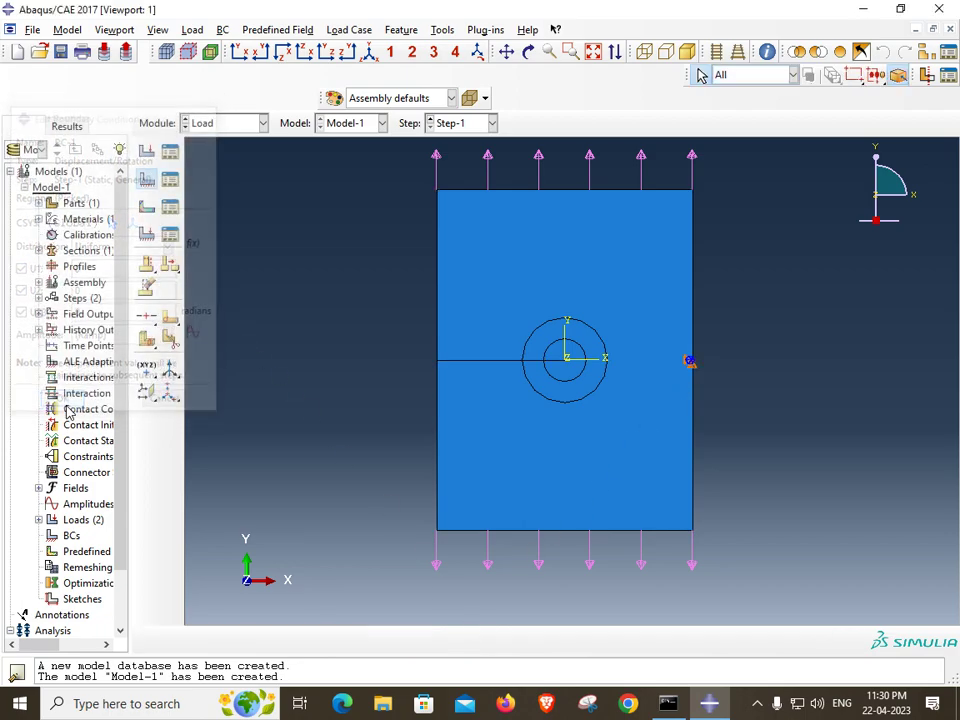
- In the Interaction module, assign a seam along the horizontal crack line from the plate's left edge to the circles' centre
{"action": "left_click", "coordinate": [244, 124]}
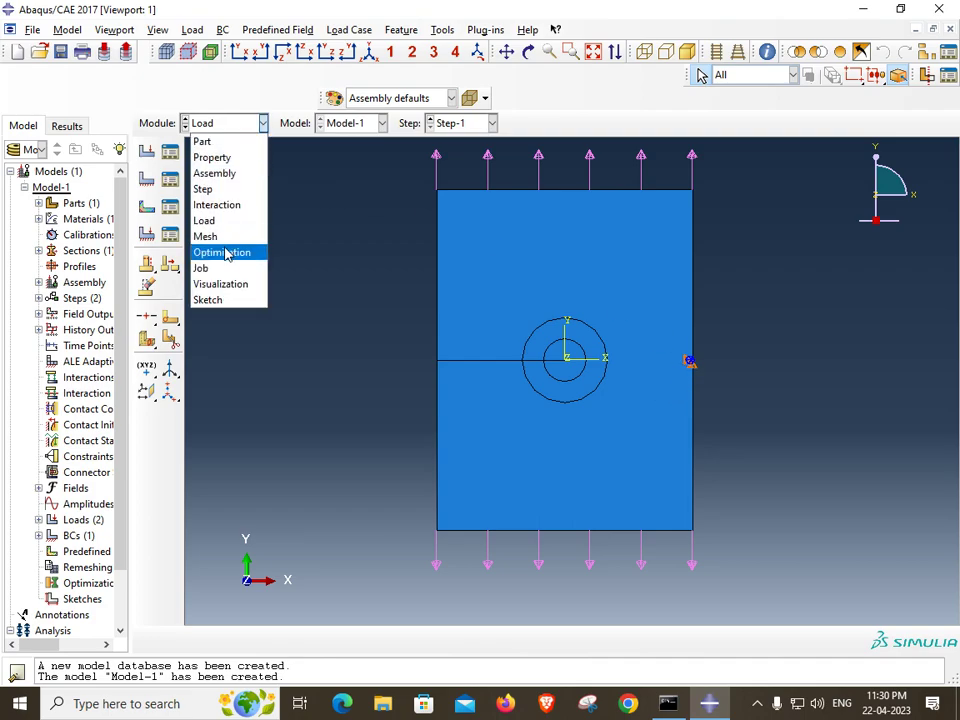
{"action": "left_click", "coordinate": [218, 205]}
{"action": "left_click", "coordinate": [378, 30]}
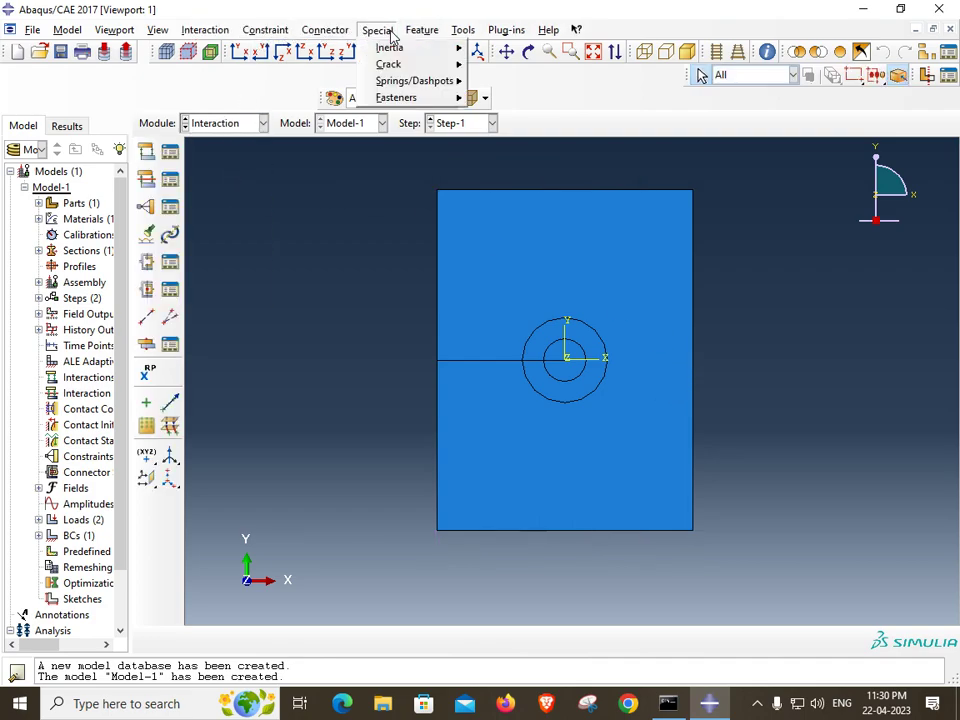
{"action": "mouse_move", "coordinate": [426, 64]}
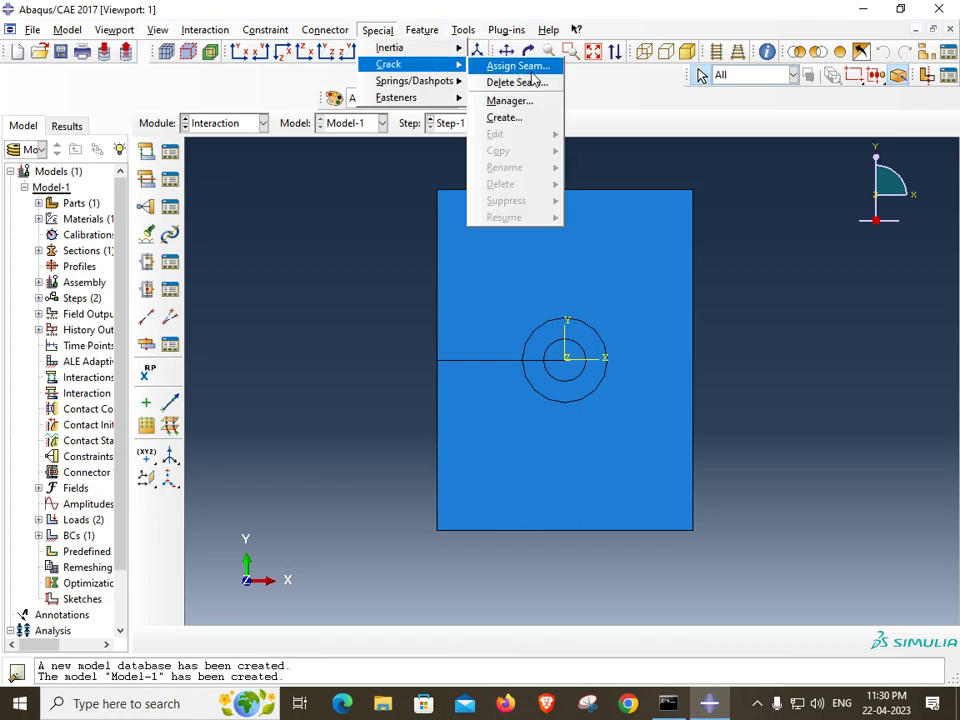
{"action": "left_click", "coordinate": [532, 70]}
{"action": "left_click", "coordinate": [497, 362]}
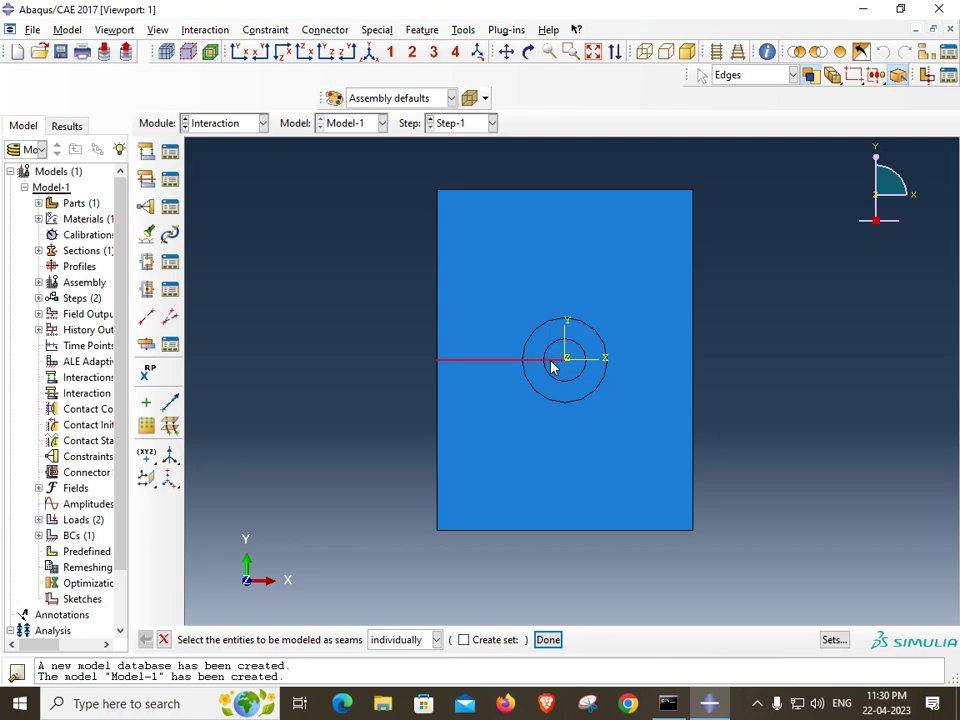
{"action": "left_click", "coordinate": [556, 641]}
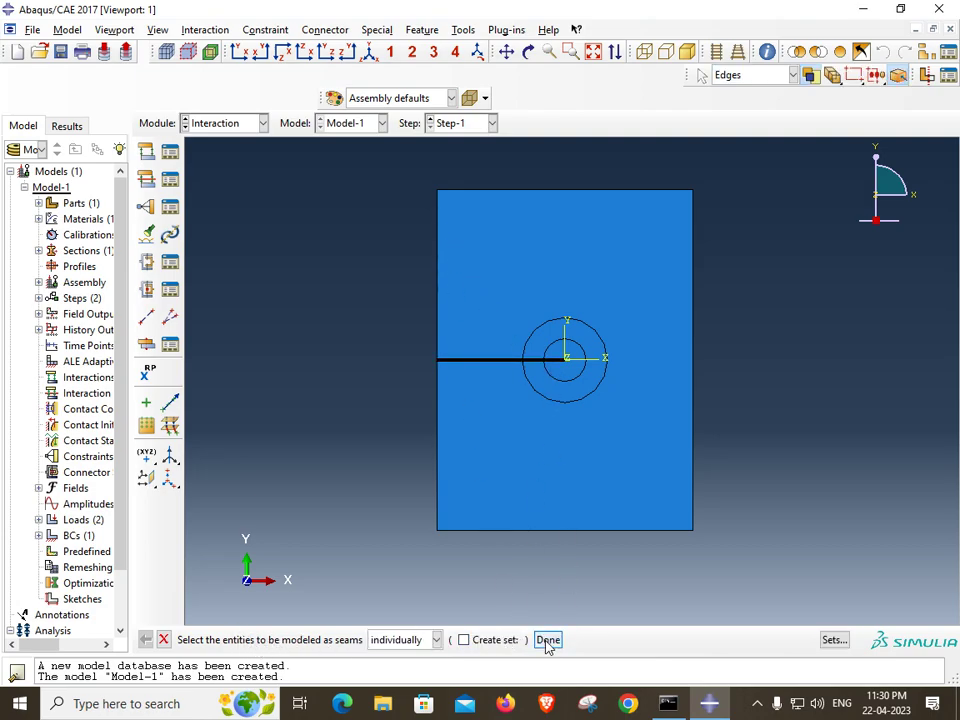
- Create a contour integral crack with the crack segment inside the inner circle as front and that circle's left intersection with the crack line as tip
{"action": "left_click", "coordinate": [377, 30]}
{"action": "mouse_move", "coordinate": [387, 66]}
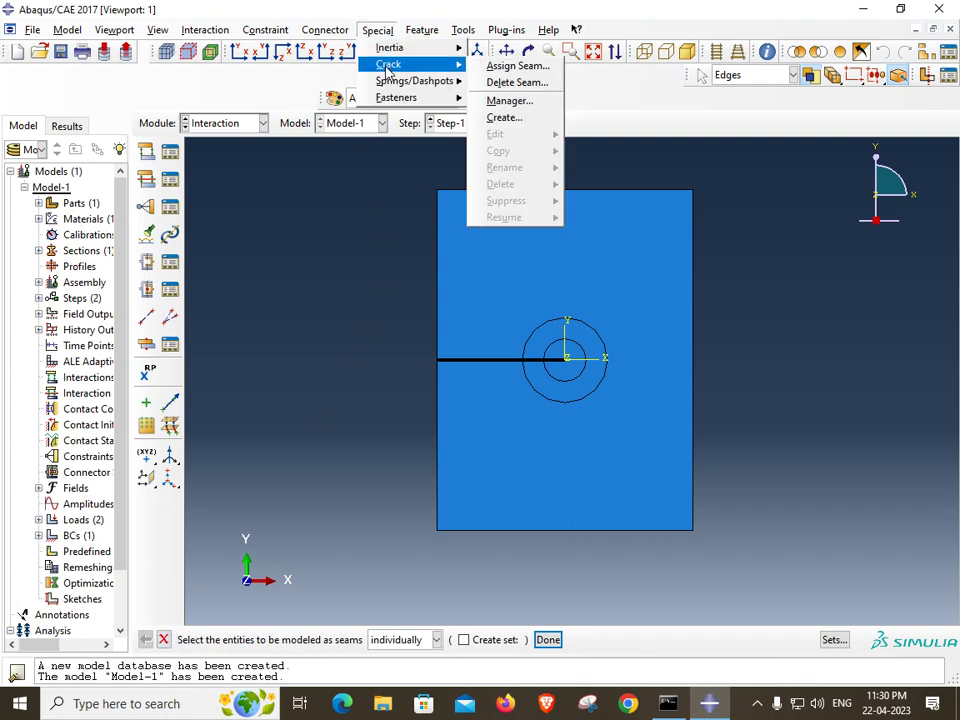
{"action": "left_click", "coordinate": [525, 118]}
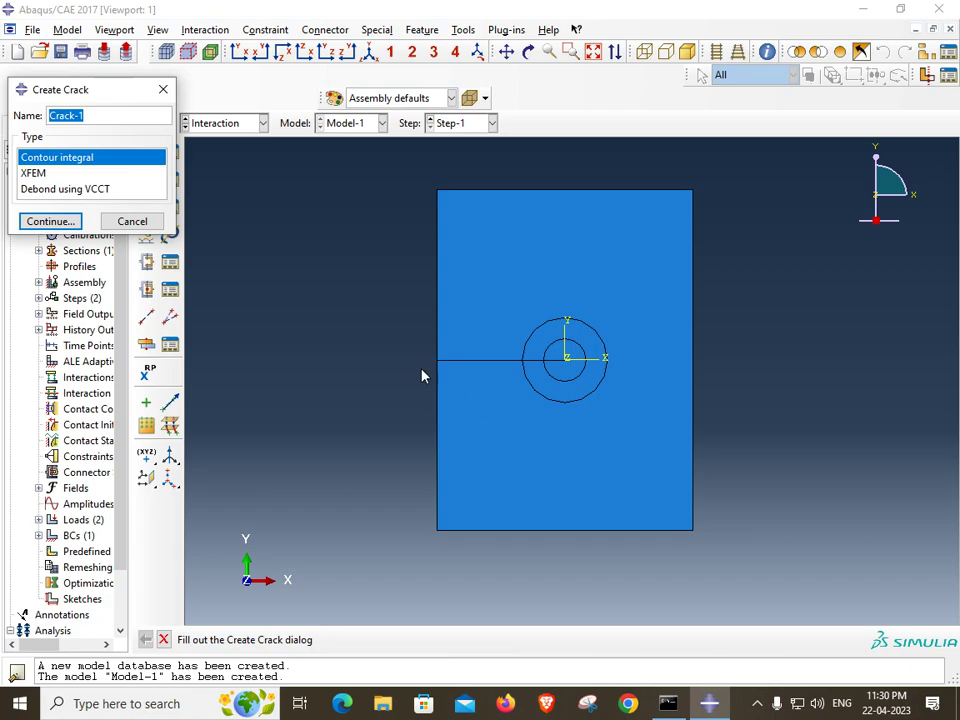
{"action": "left_click", "coordinate": [52, 221]}
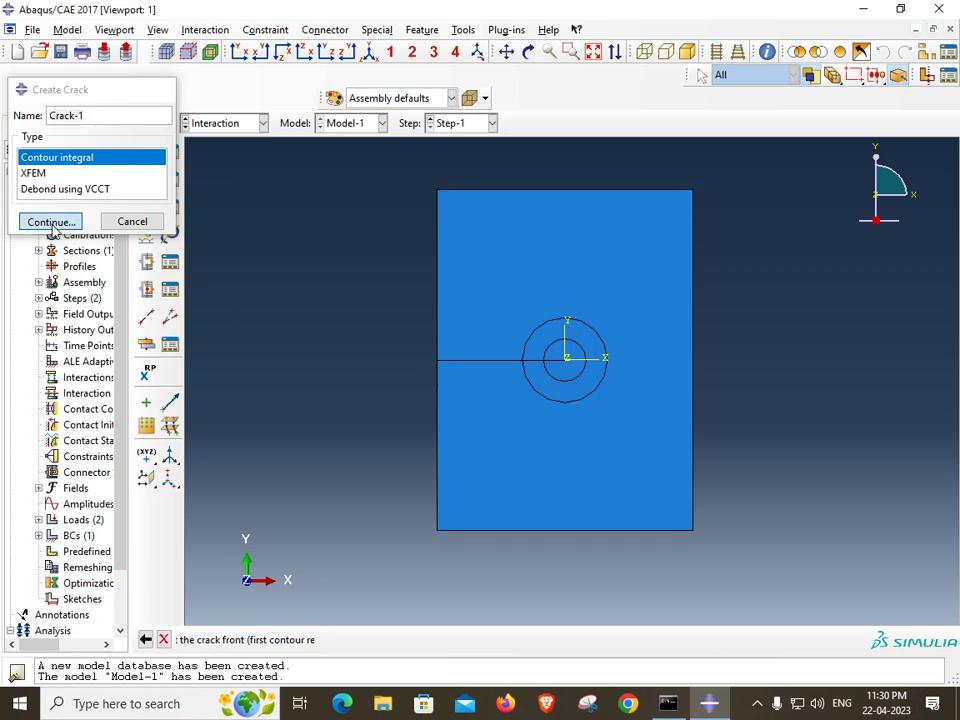
{"action": "left_click", "coordinate": [501, 366]}
{"action": "left_click", "coordinate": [533, 366]}
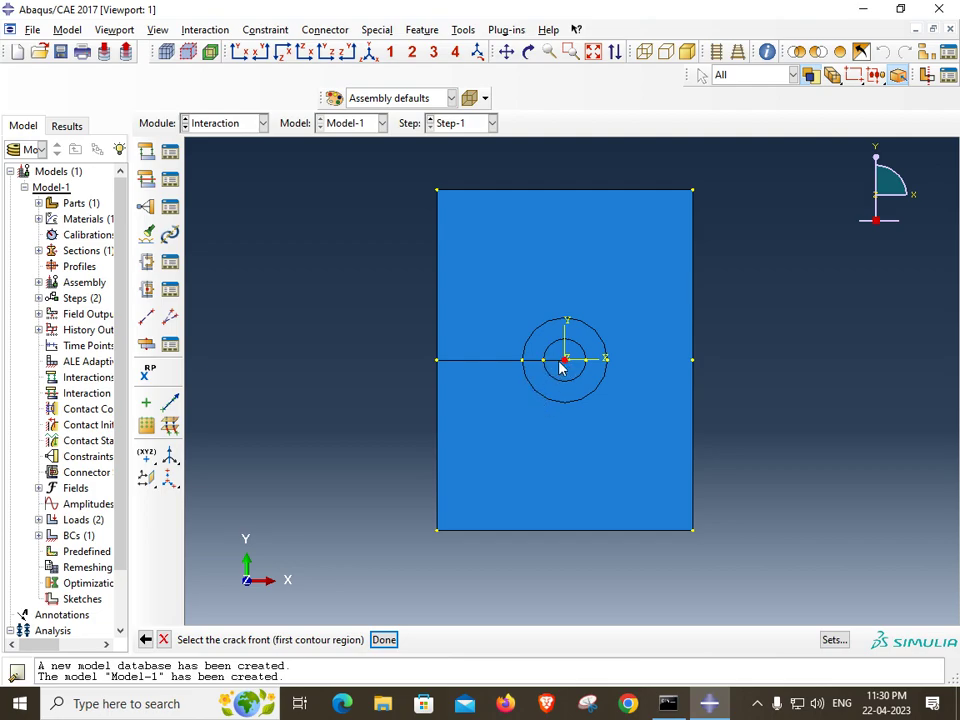
{"action": "left_click", "coordinate": [383, 639]}
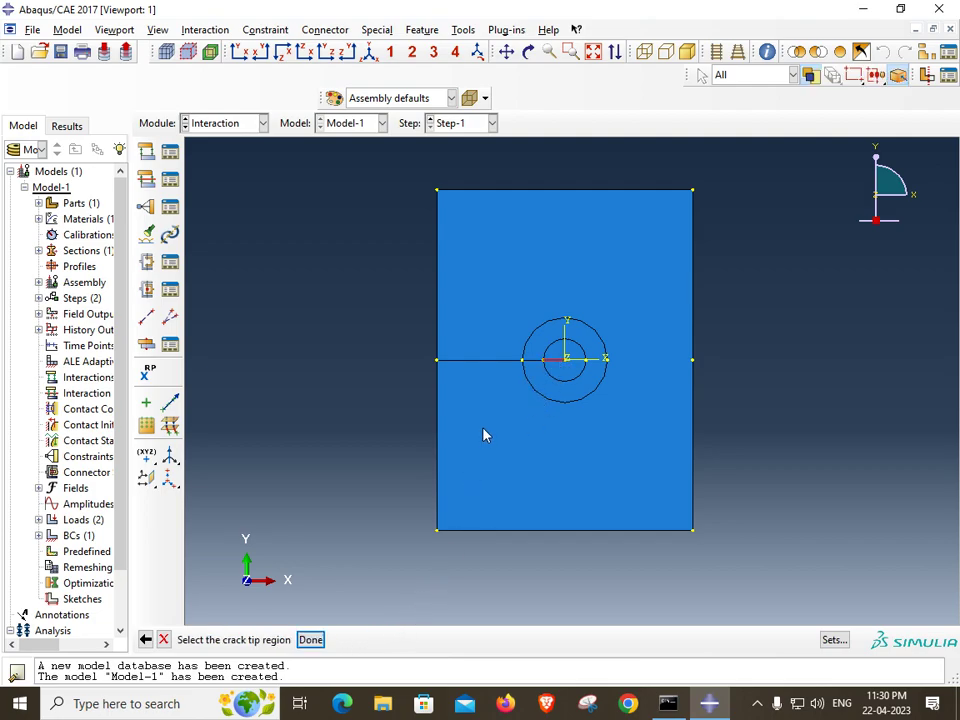
{"action": "scroll", "coordinate": [543, 366], "scroll_direction": "up", "scroll_amount": 5}
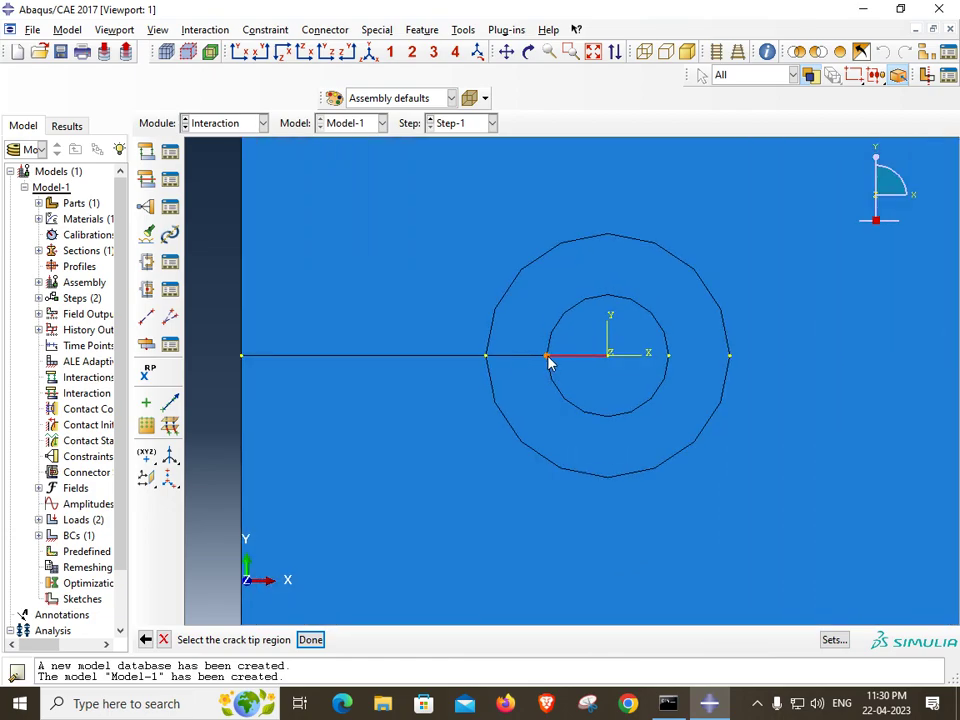
{"action": "left_click", "coordinate": [548, 357]}
{"action": "left_click", "coordinate": [310, 639]}
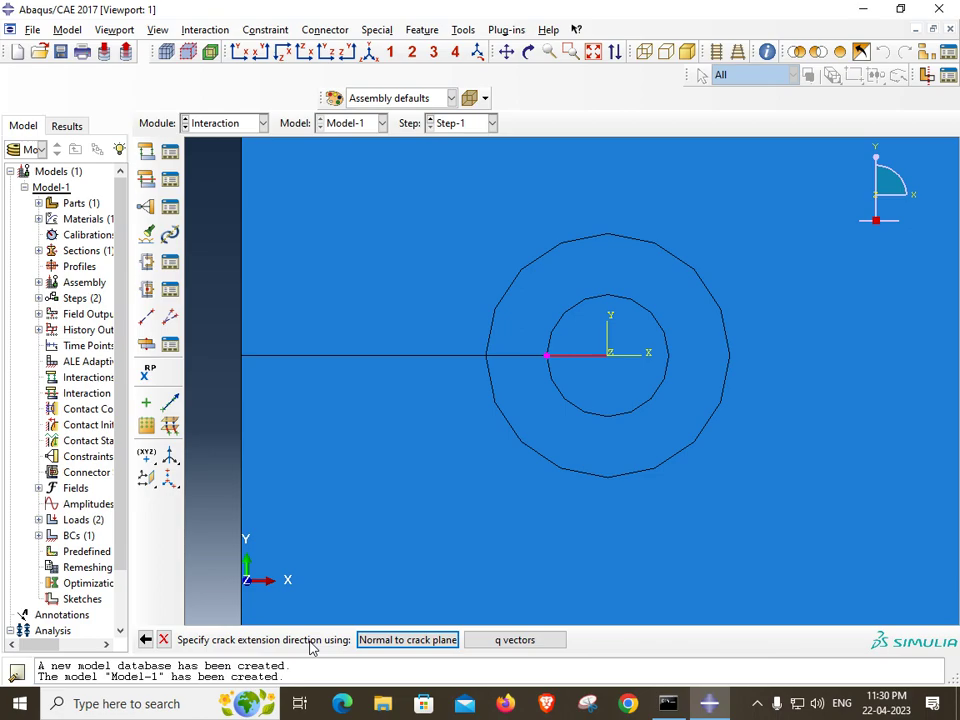
- Define the crack extension direction with a q vector from the inner circle's left intersection to the outer circle's left intersection on the crack line
{"action": "left_click", "coordinate": [507, 640]}
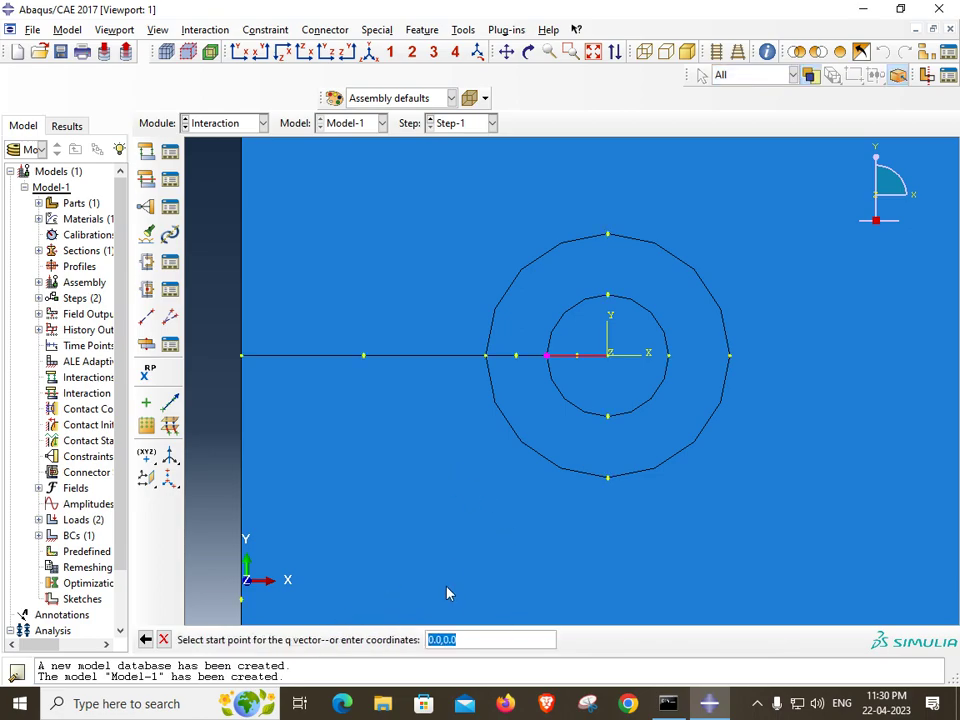
{"action": "left_click", "coordinate": [548, 357]}
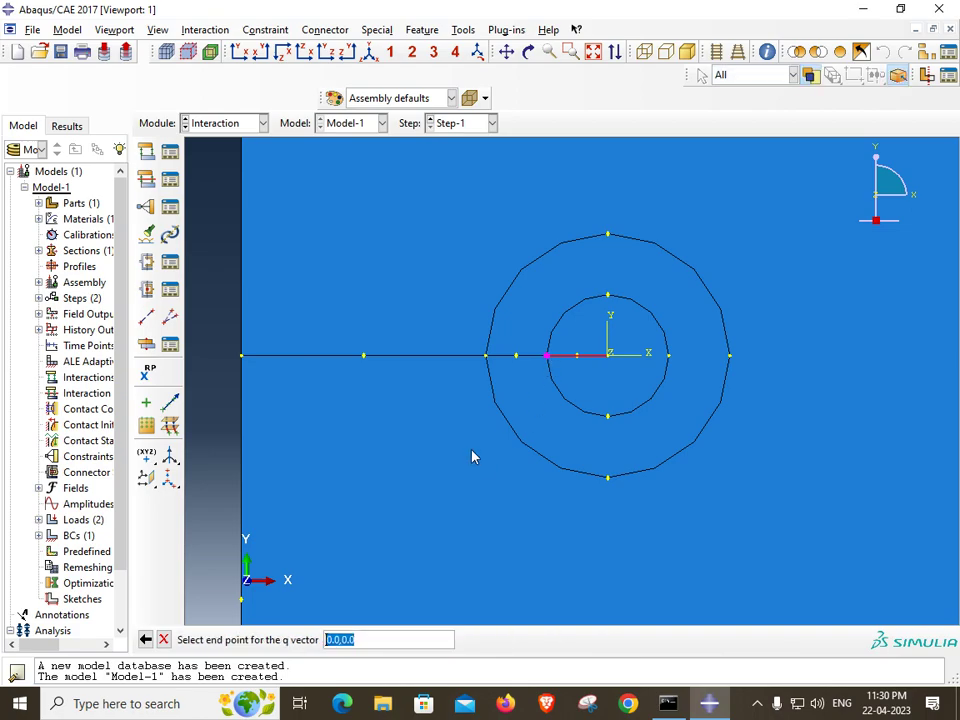
{"action": "left_click", "coordinate": [487, 357]}
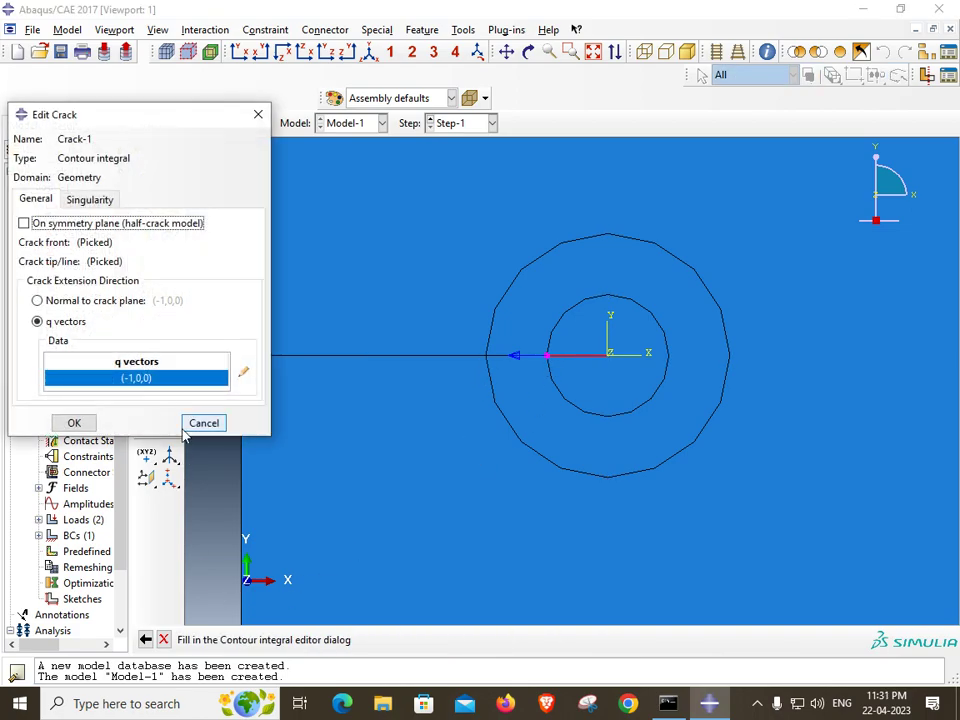
- Set the crack singularity to a midside node parameter of 0.25 with collapsed element side, single node, and accept the crack definition
{"action": "left_click", "coordinate": [87, 200]}
{"action": "double_click", "coordinate": [205, 250]}
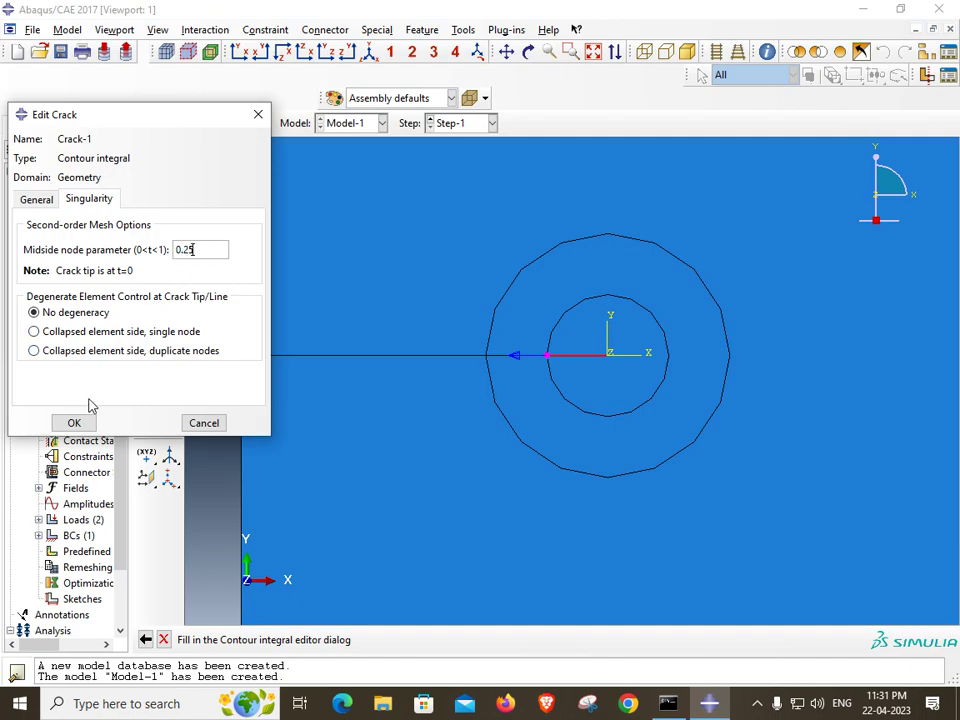
{"action": "left_click", "coordinate": [90, 331]}
{"action": "left_click", "coordinate": [74, 423]}
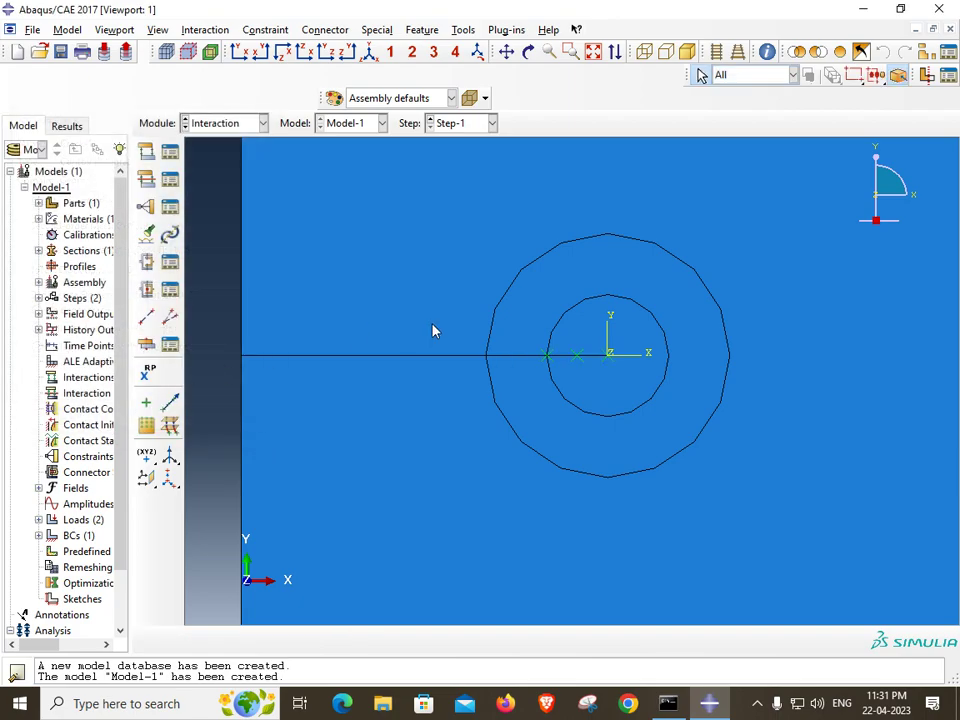
{"action": "scroll", "coordinate": [640, 357], "scroll_direction": "up", "scroll_amount": 2}
{"action": "scroll", "coordinate": [635, 358], "scroll_direction": "down", "scroll_amount": 5}
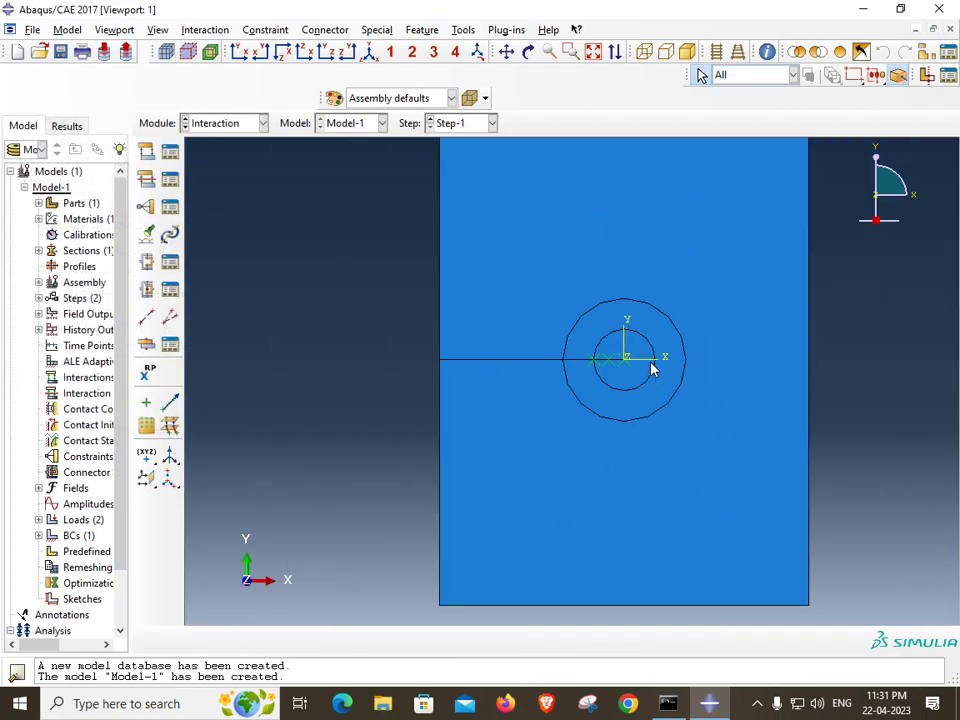
{"action": "left_click", "coordinate": [218, 126]}
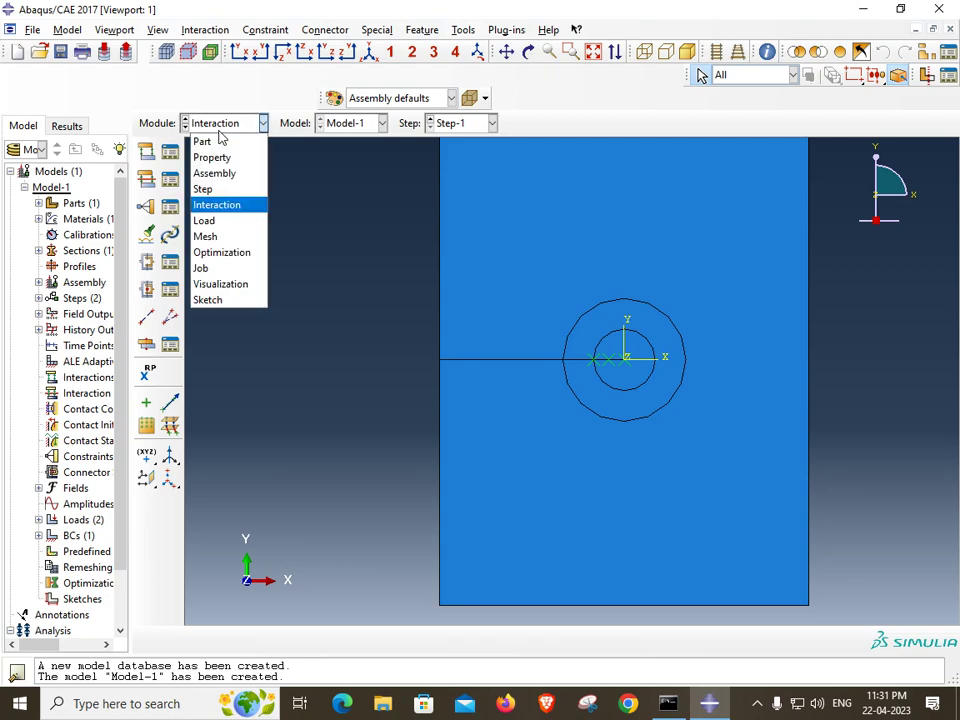
{"action": "left_click", "coordinate": [205, 236]}
{"action": "left_click", "coordinate": [225, 123]}
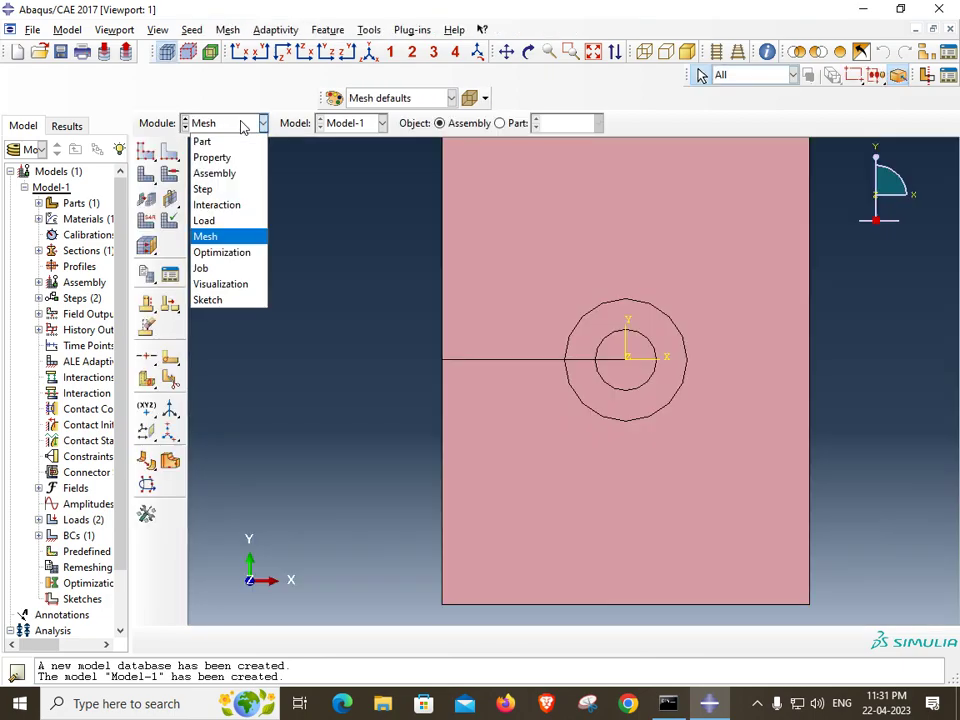
{"action": "left_click", "coordinate": [216, 205]}
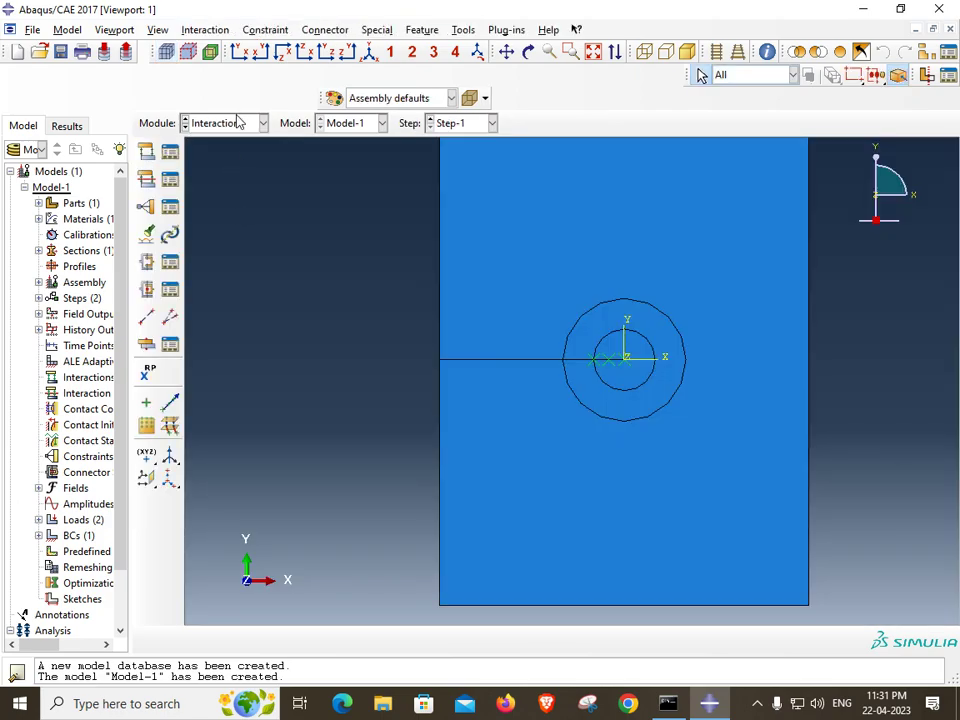
{"action": "left_click", "coordinate": [88, 330]}
{"action": "right_click", "coordinate": [92, 333]}
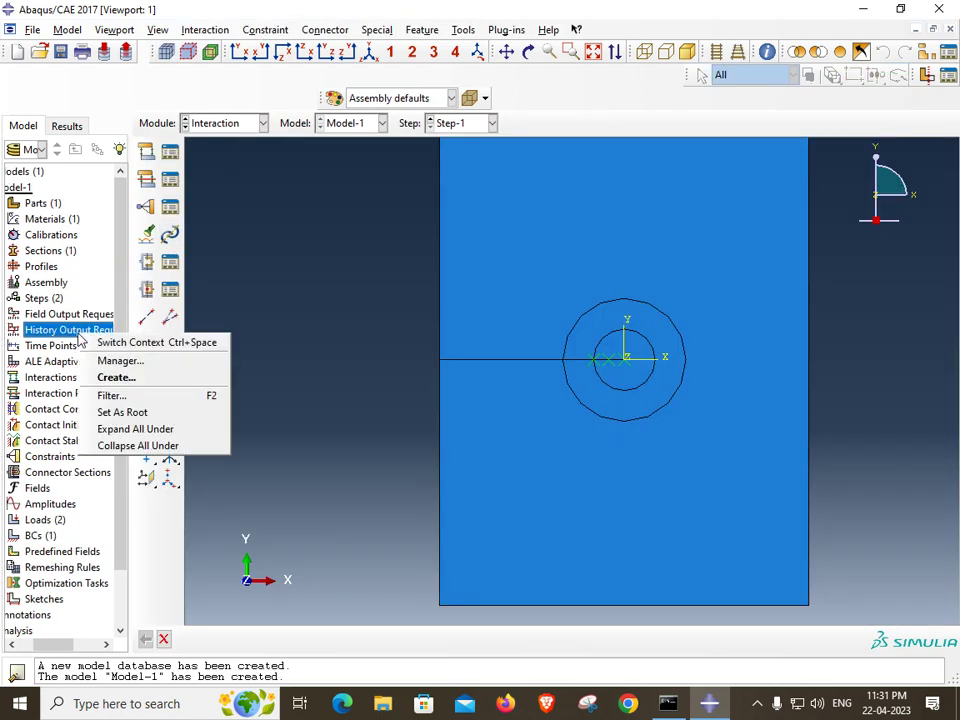
{"action": "left_click", "coordinate": [140, 361]}
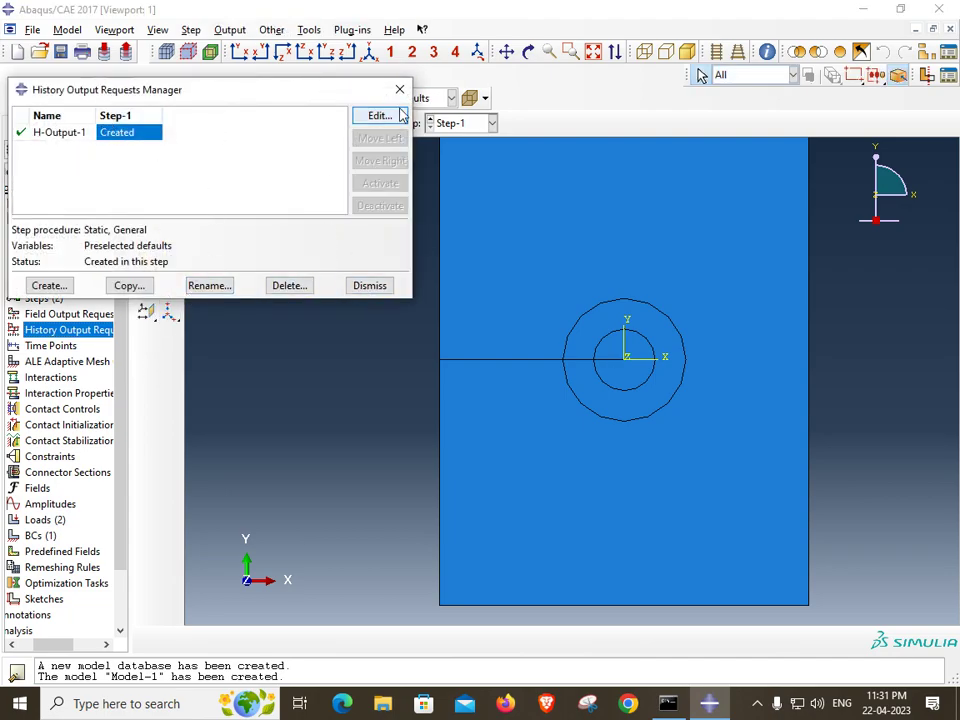
{"action": "key", "text": "Escape"}
{"action": "right_click", "coordinate": [63, 331]}
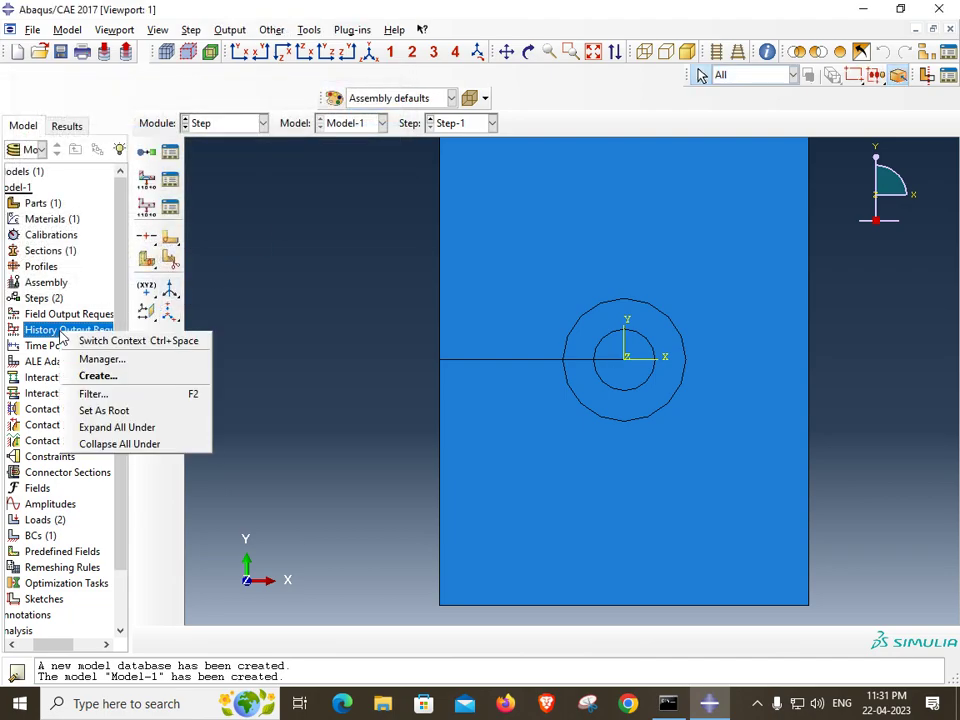
{"action": "left_click", "coordinate": [214, 121]}
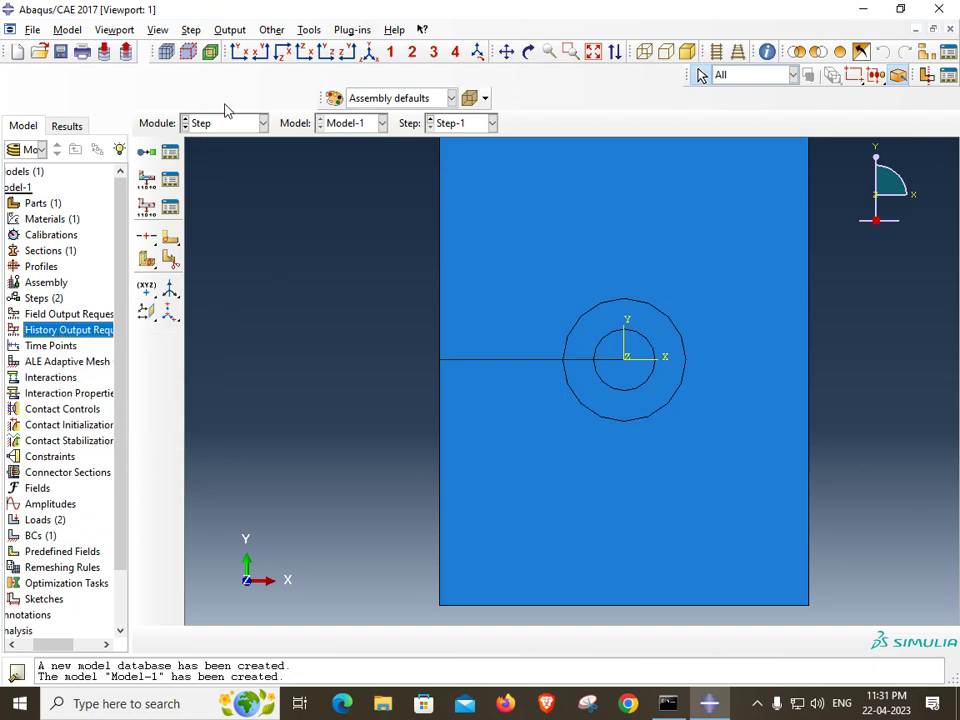
- In the Mesh module, assign global seeds to the part instance with approximate size 2.5 and curvature control at deviation factor 0.1
{"action": "left_click", "coordinate": [238, 124]}
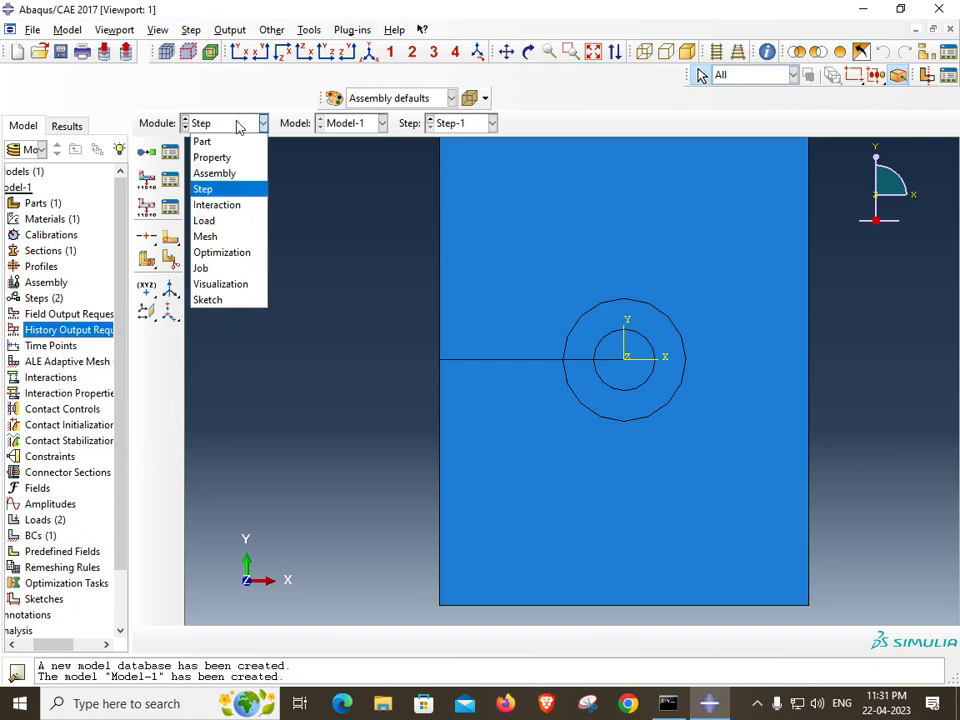
{"action": "left_click", "coordinate": [233, 240]}
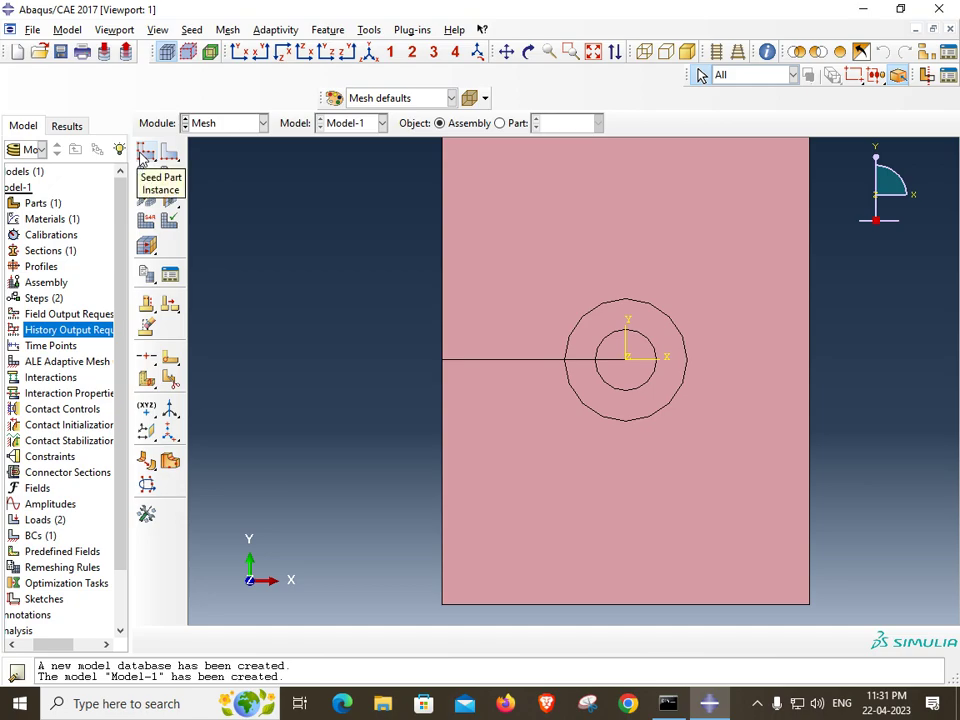
{"action": "left_click", "coordinate": [145, 153]}
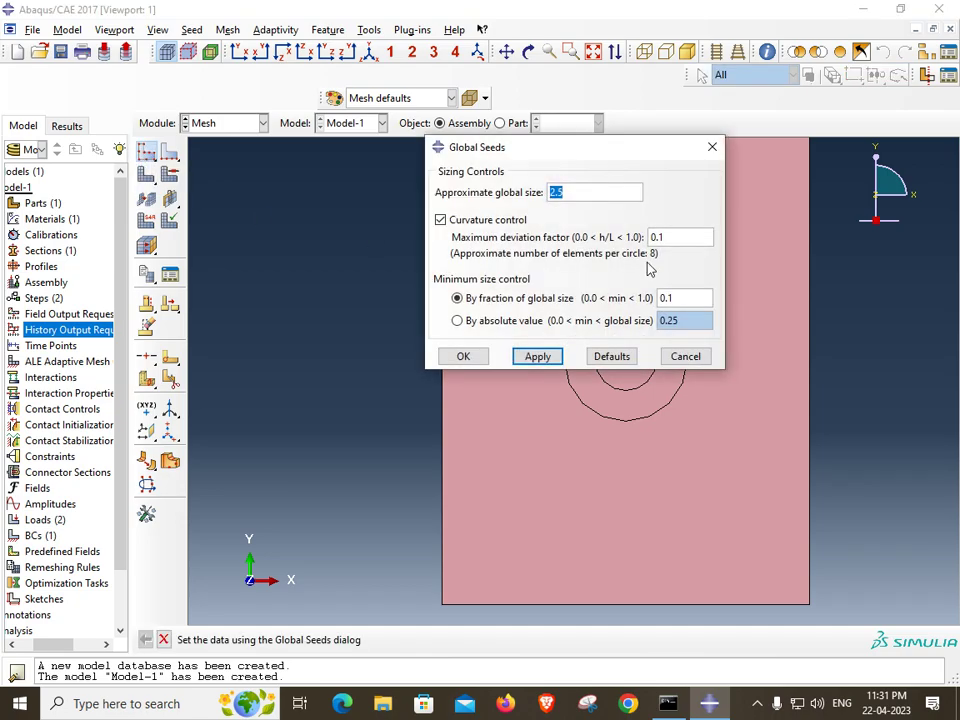
{"action": "left_click", "coordinate": [540, 356]}
{"action": "left_click", "coordinate": [484, 358]}
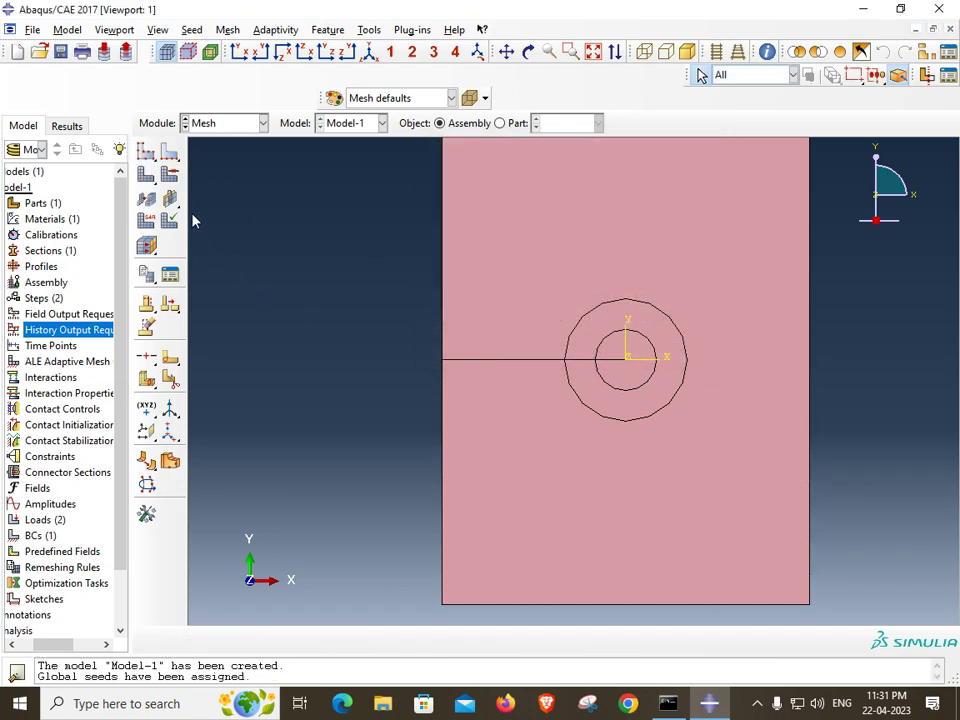
- Mesh the plate's part instance with the assigned global seeds
{"action": "left_click", "coordinate": [147, 175]}
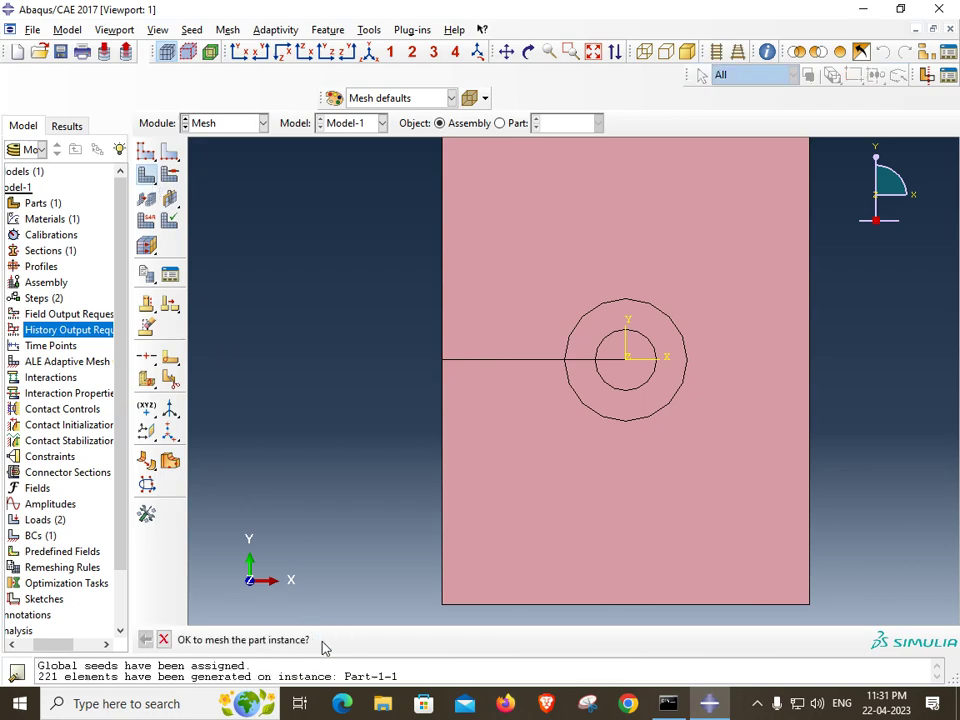
{"action": "left_click", "coordinate": [326, 641]}
{"action": "scroll", "coordinate": [640, 395], "scroll_direction": "down", "scroll_amount": 4}
{"action": "scroll", "coordinate": [648, 383], "scroll_direction": "up", "scroll_amount": 1}
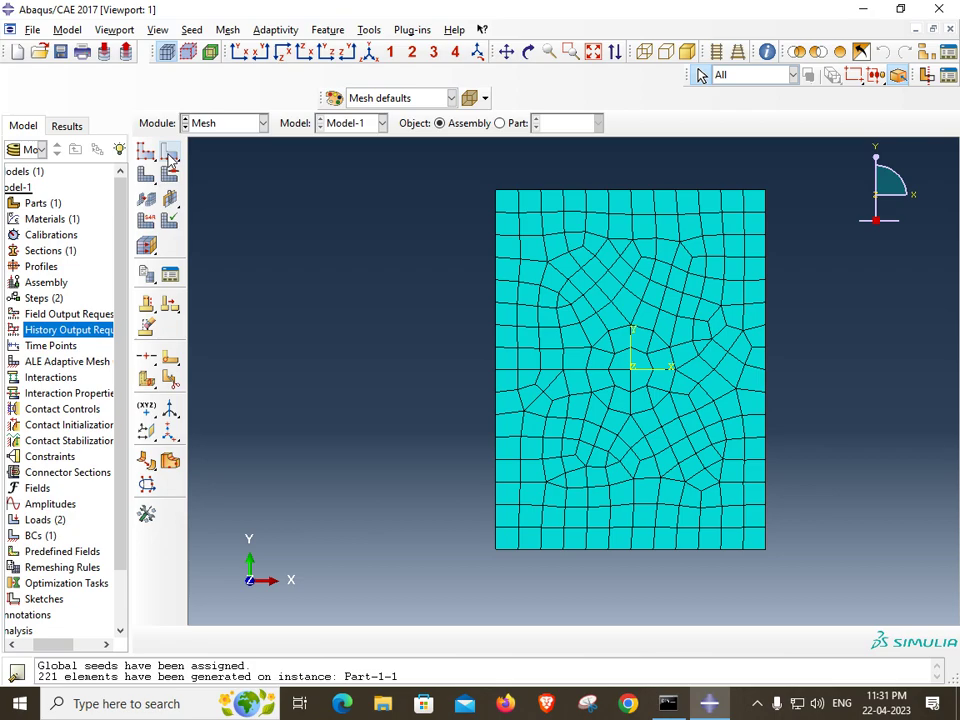
{"action": "left_click", "coordinate": [169, 223]}
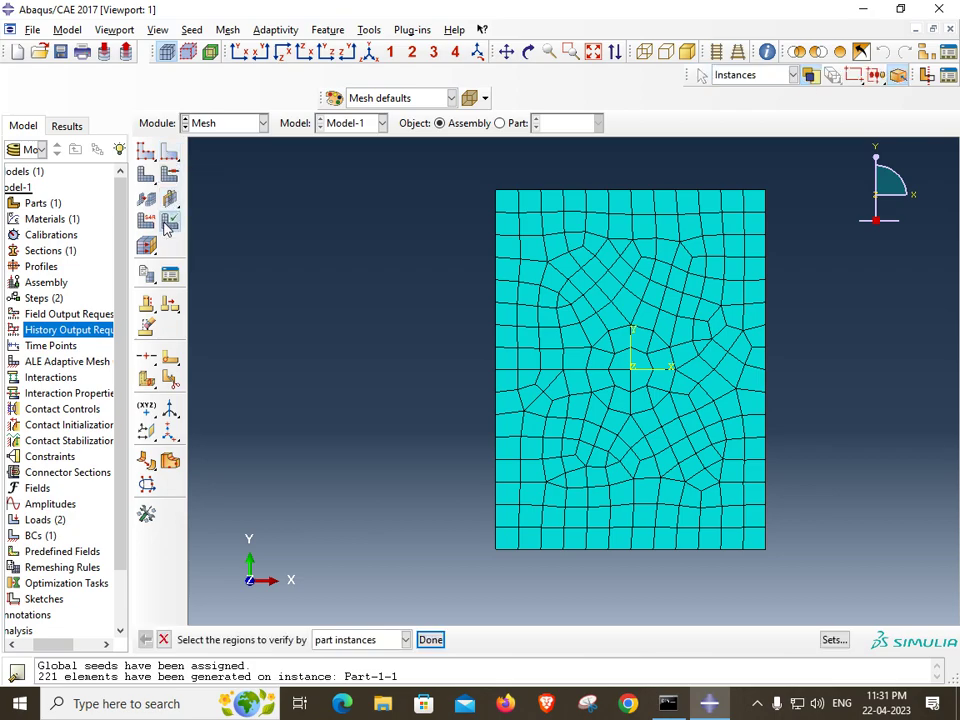
{"action": "left_click", "coordinate": [430, 639]}
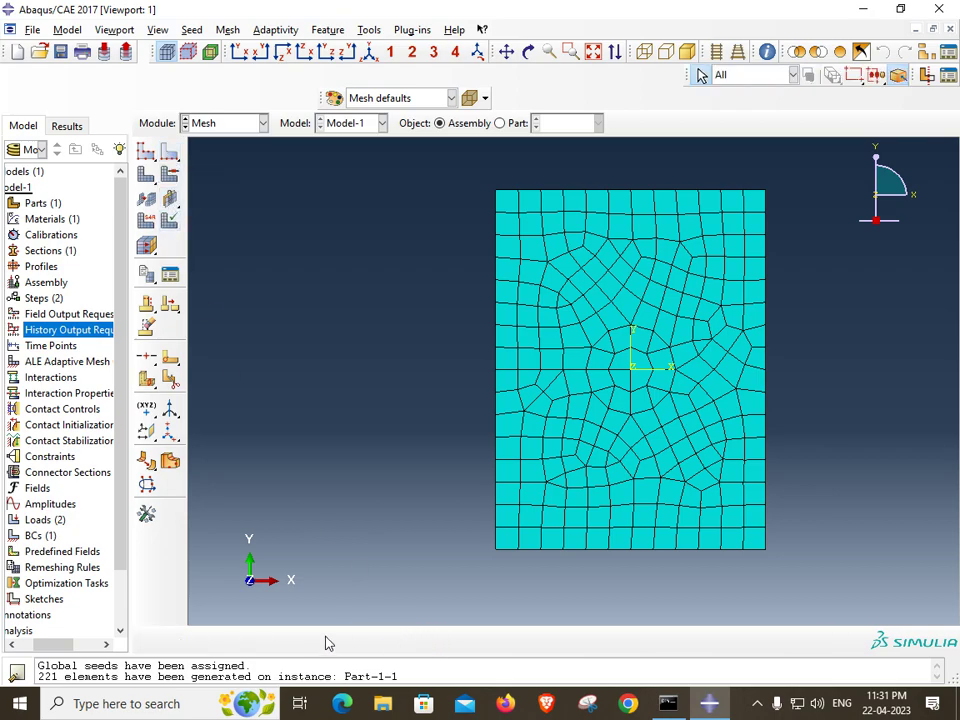
{"action": "left_click", "coordinate": [146, 221]}
{"action": "left_click", "coordinate": [508, 640]}
{"action": "left_click", "coordinate": [146, 221]}
{"action": "left_click_drag", "start_coordinate": [470, 183], "coordinate": [801, 542]}
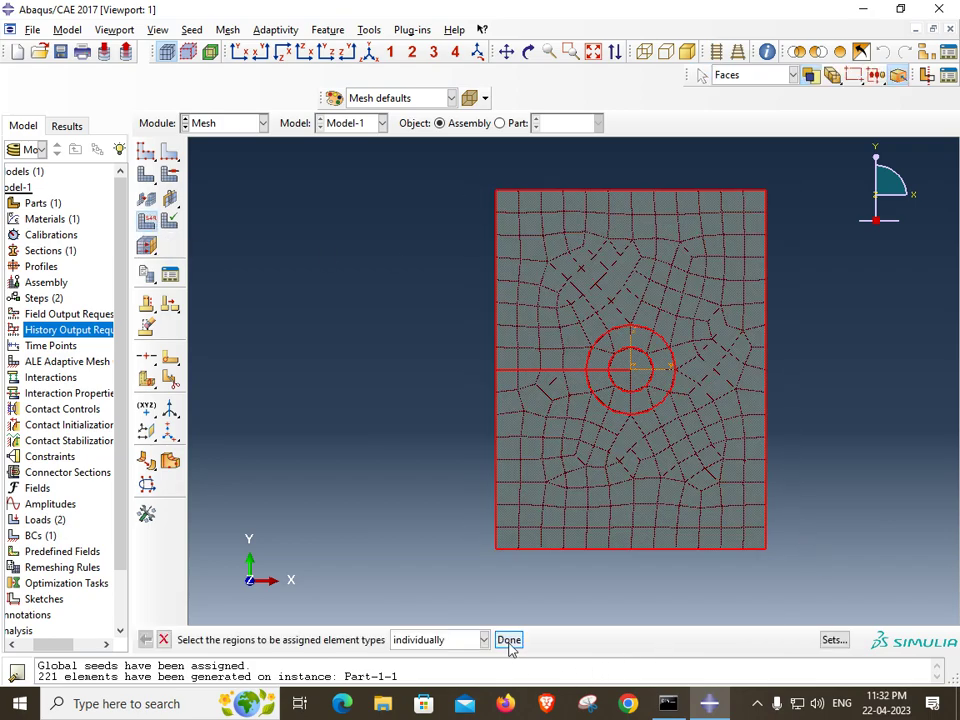
{"action": "left_click", "coordinate": [508, 639]}
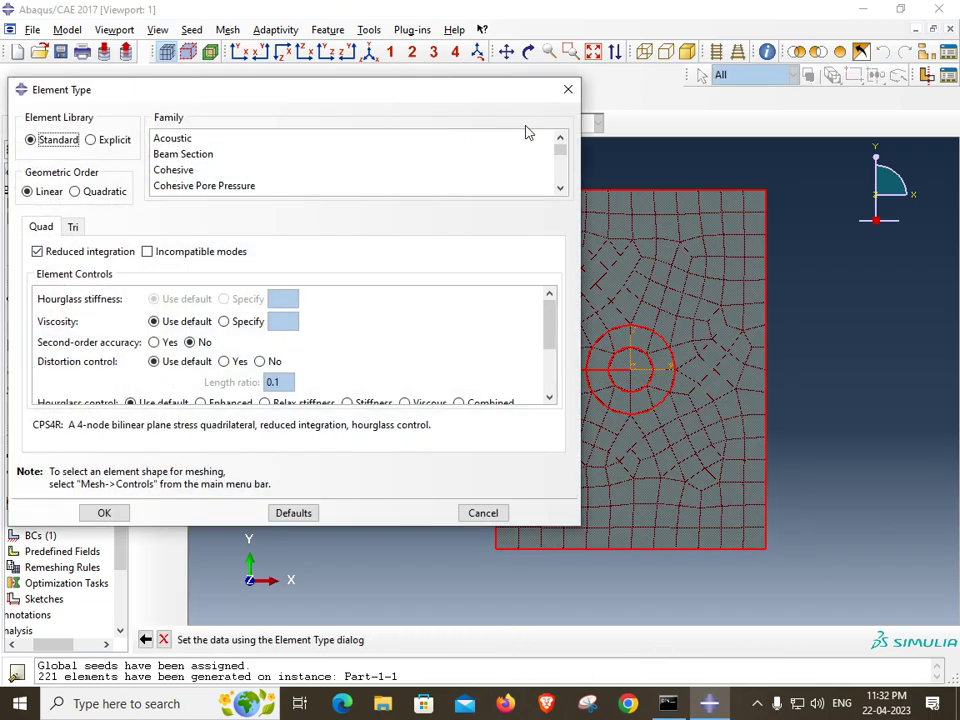
{"action": "left_click", "coordinate": [568, 89]}
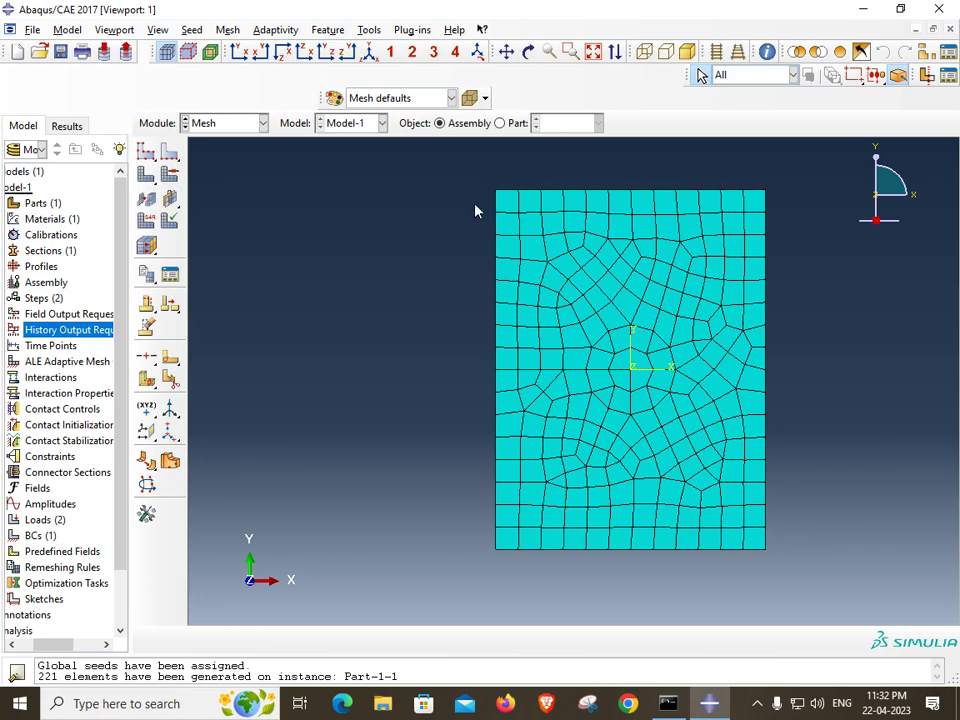
- In the Job module, create a full analysis job named NEWCR for Model-1 with default settings
{"action": "left_click", "coordinate": [220, 123]}
{"action": "left_click", "coordinate": [221, 268]}
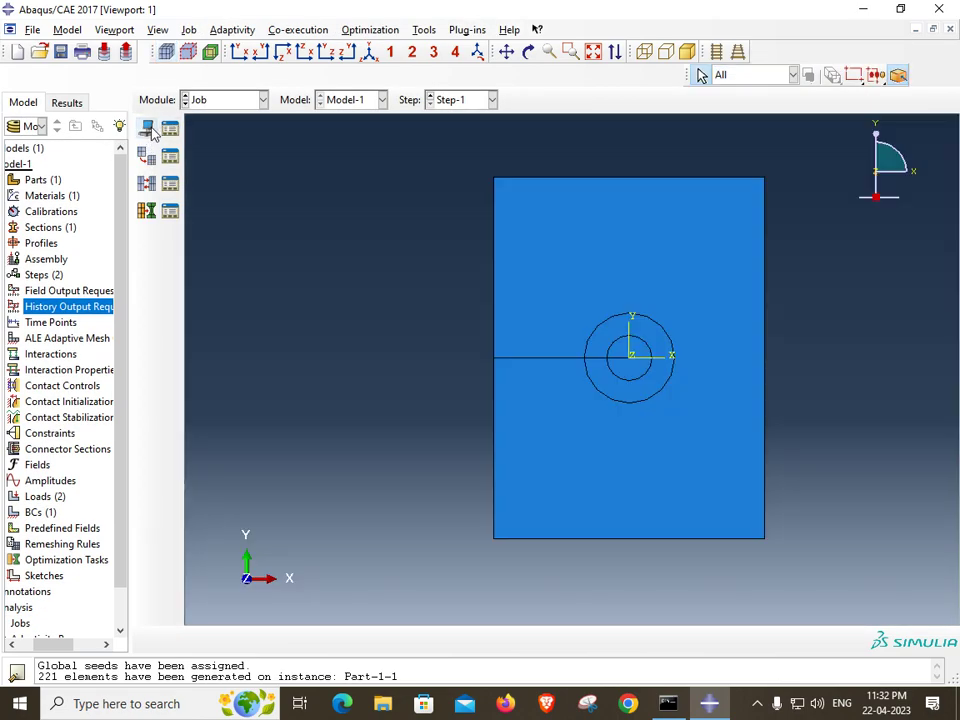
{"action": "left_click", "coordinate": [146, 128]}
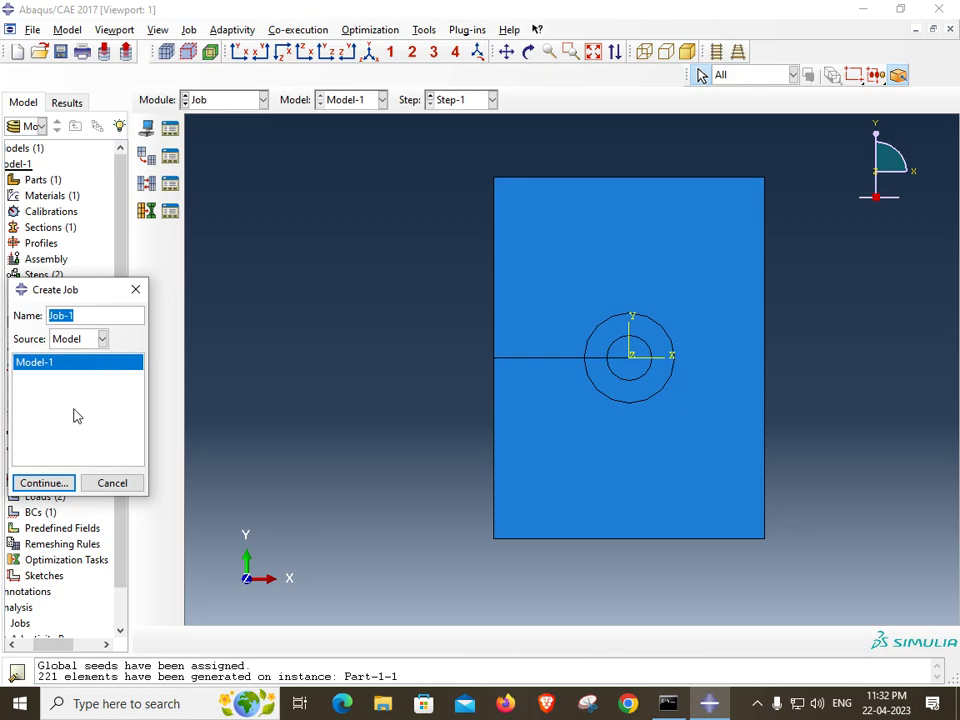
{"action": "type", "text": "NEWCR"}
{"action": "left_click", "coordinate": [43, 483]}
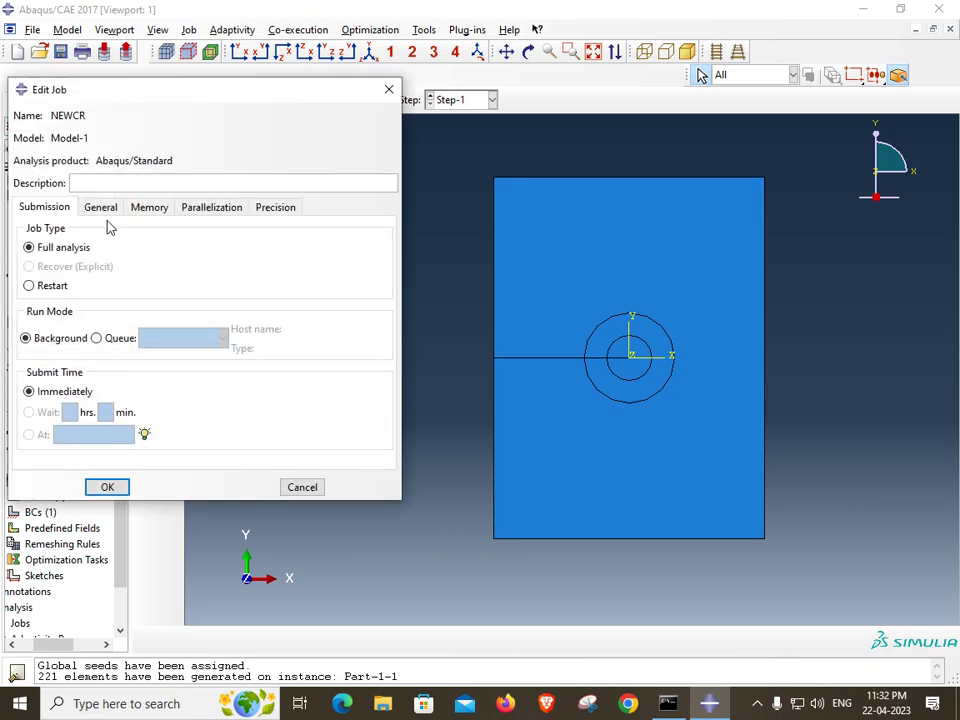
{"action": "left_click", "coordinate": [104, 487]}
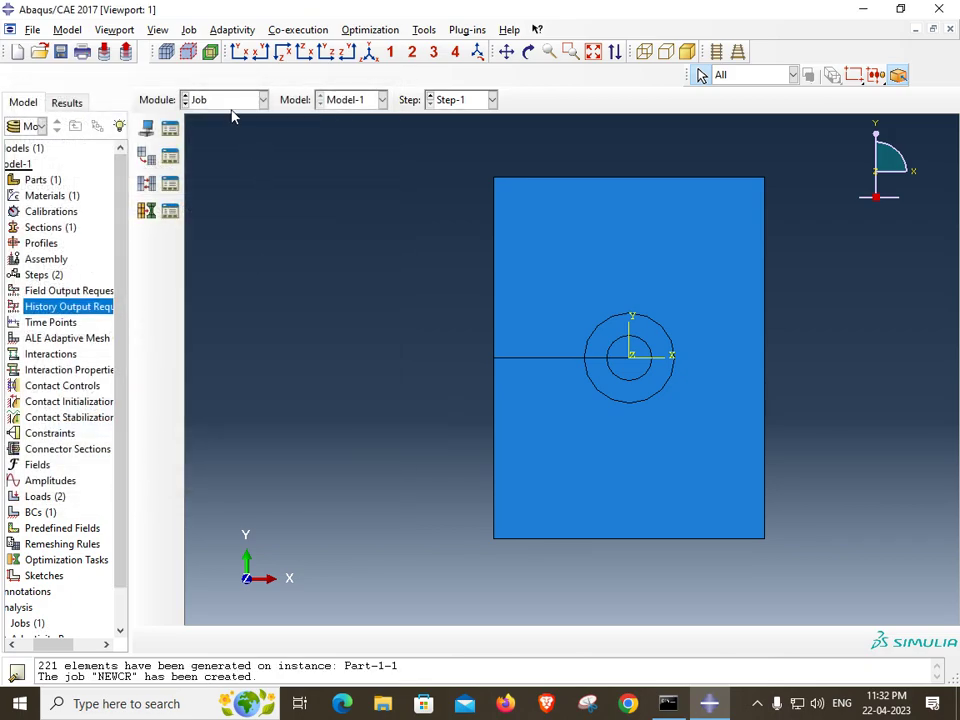
- Submit job NEWCR and accept continuing without the contour integral output for Crack-1
{"action": "left_click", "coordinate": [164, 133]}
{"action": "left_click", "coordinate": [405, 188]}
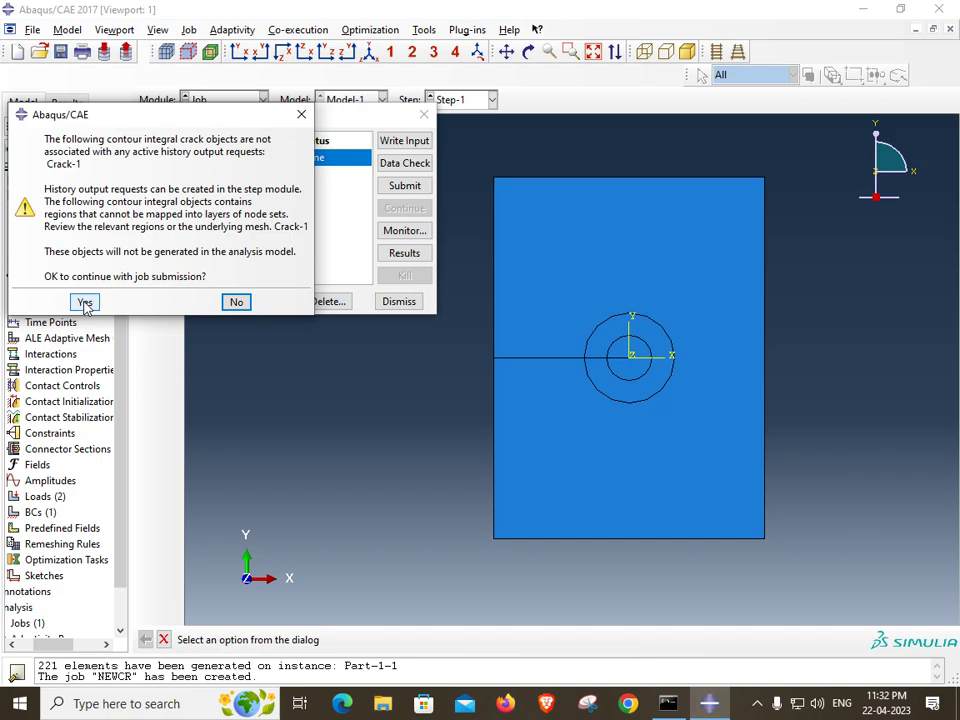
{"action": "left_click", "coordinate": [85, 303]}
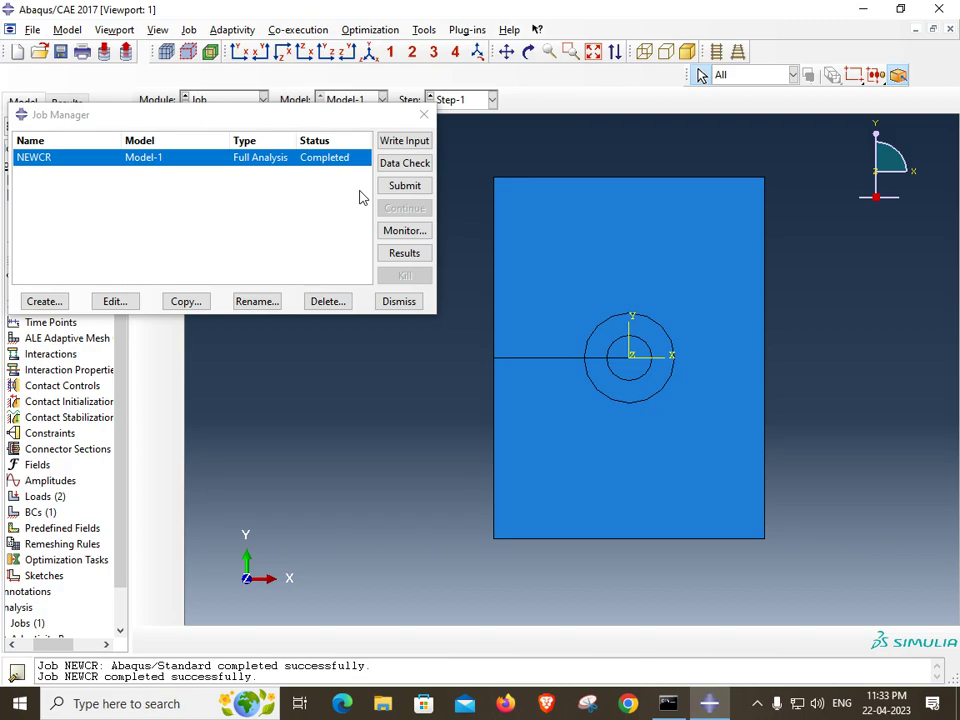
- Open the results of job NEWCR and plot the Mises stress contours on the deformed shape
{"action": "left_click", "coordinate": [404, 254]}
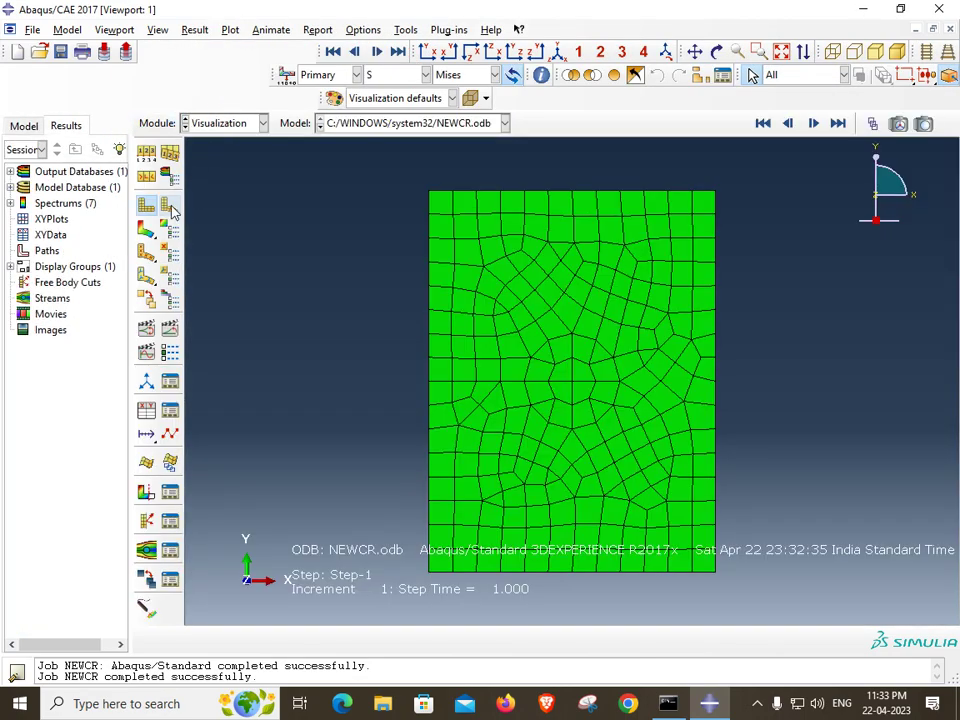
{"action": "left_click", "coordinate": [168, 206]}
{"action": "left_click", "coordinate": [146, 228]}
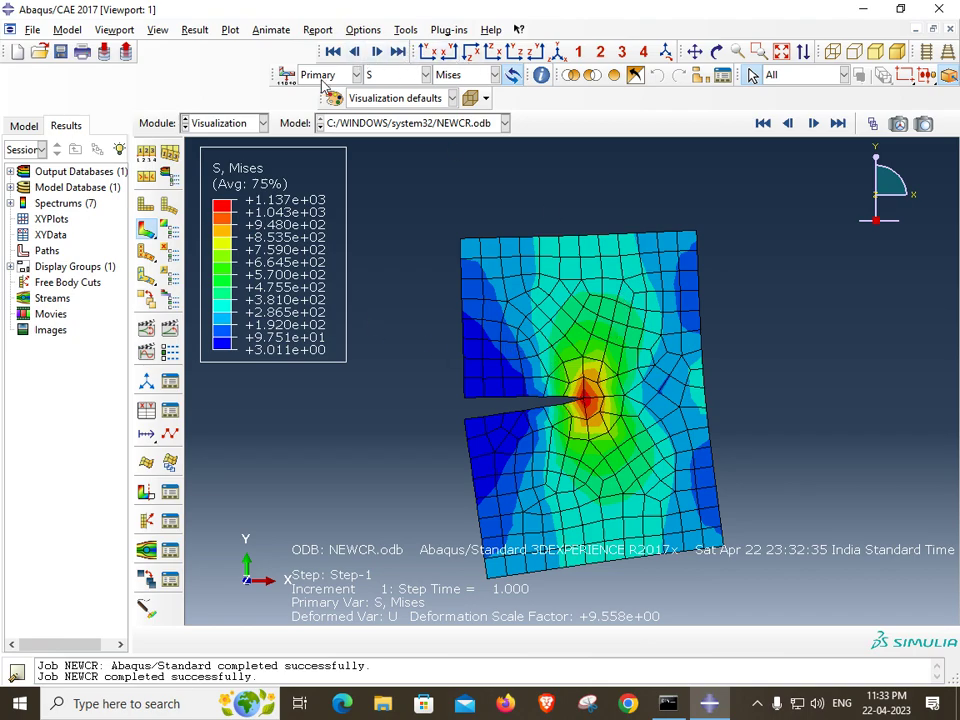
- Display the Tresca stress contours and switch the contour variable back to Mises
{"action": "left_click", "coordinate": [462, 77]}
{"action": "left_click", "coordinate": [484, 238]}
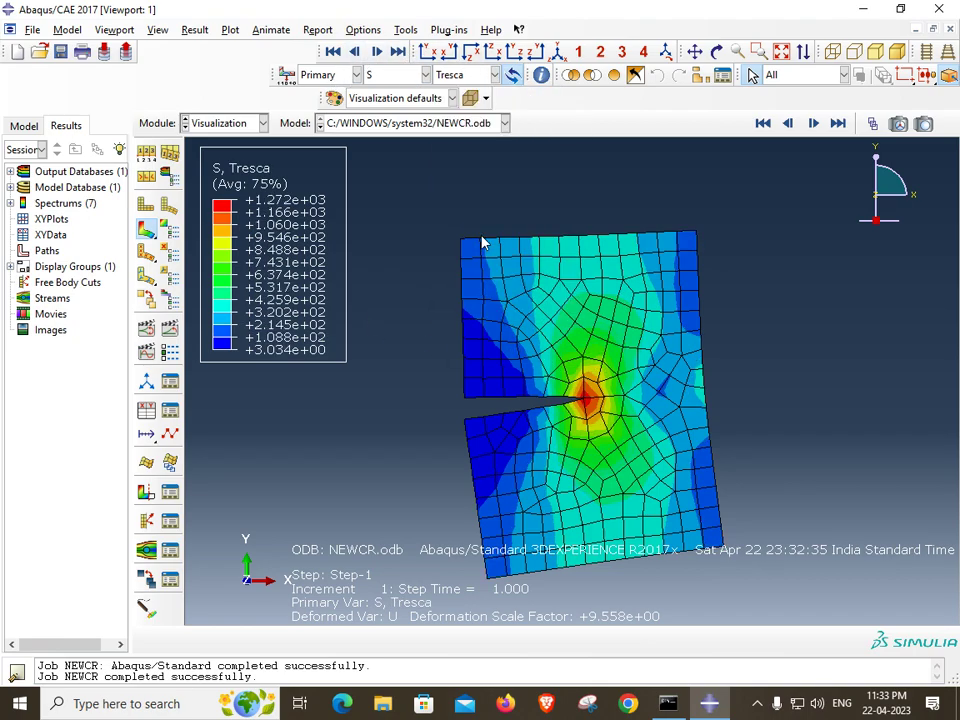
{"action": "left_click", "coordinate": [465, 75]}
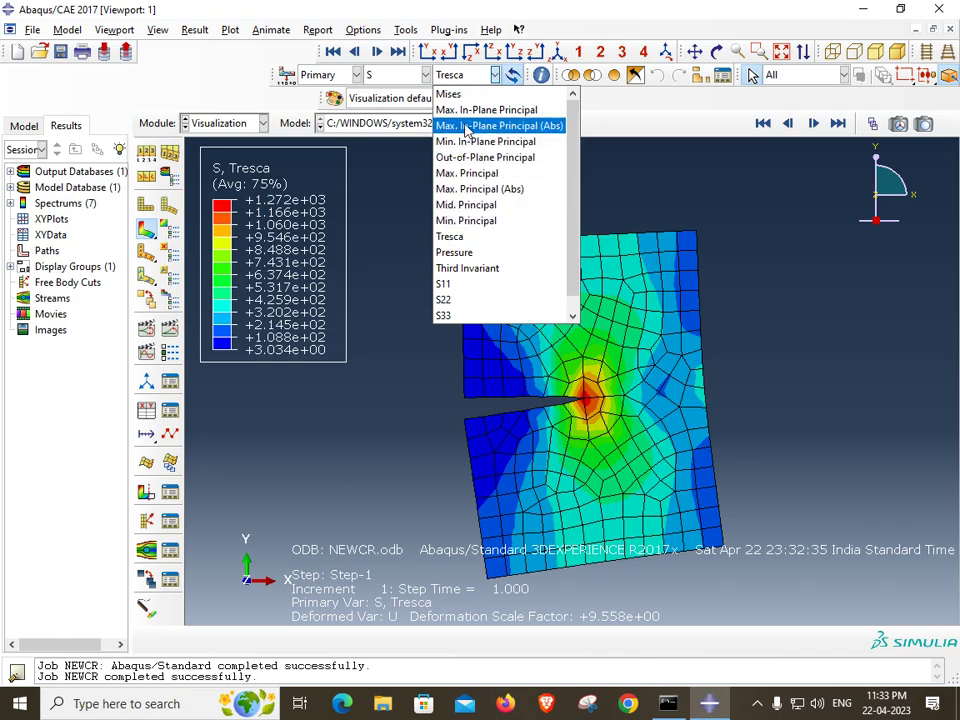
{"action": "left_click", "coordinate": [466, 96]}
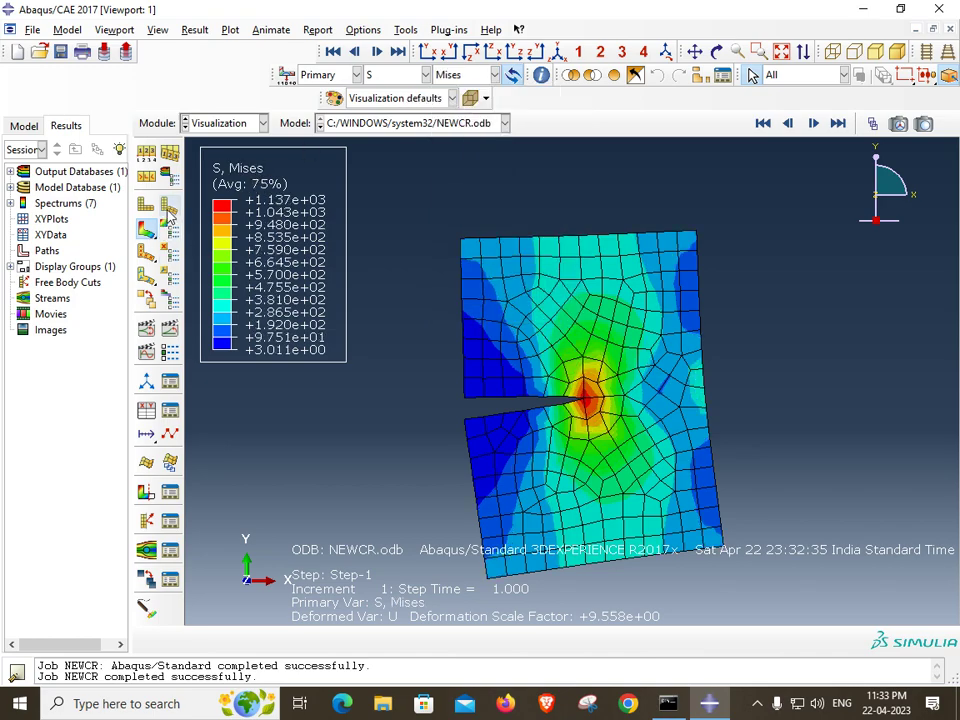
- Animate the deformed contour plot by scale factor and lower the animation frame rate to about the middle of its range
{"action": "left_click", "coordinate": [146, 331]}
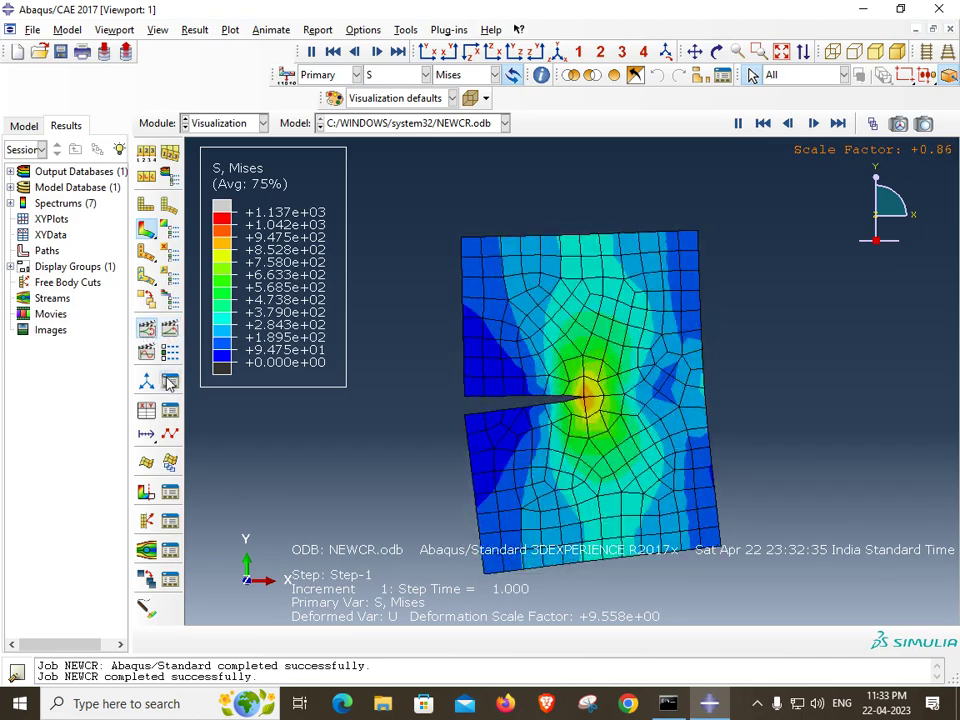
{"action": "left_click", "coordinate": [170, 352]}
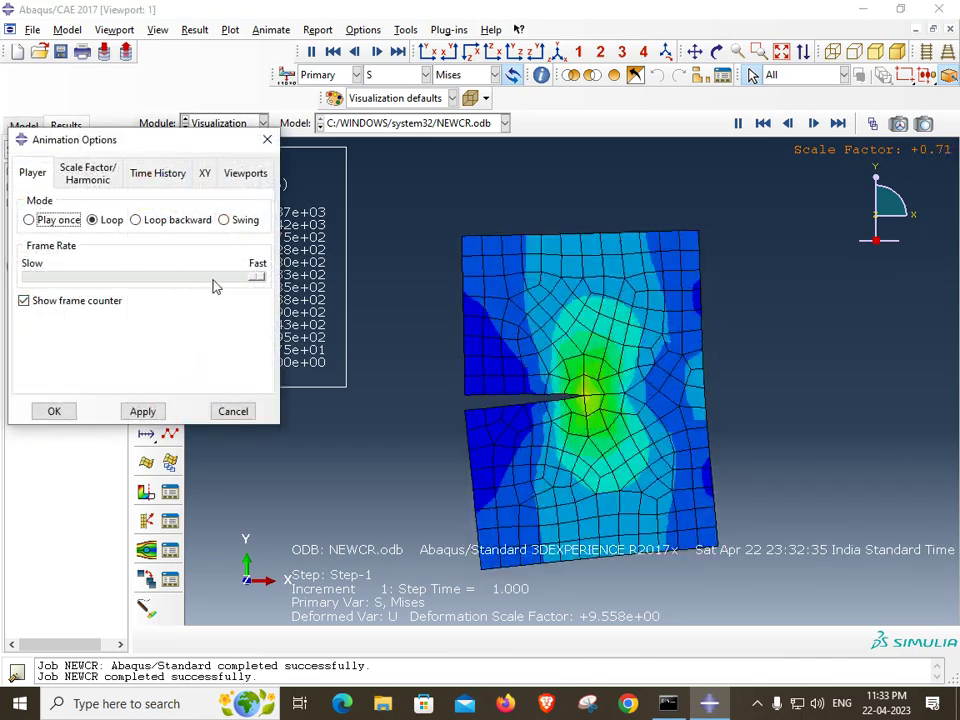
{"action": "left_click_drag", "start_coordinate": [265, 283], "coordinate": [118, 281]}
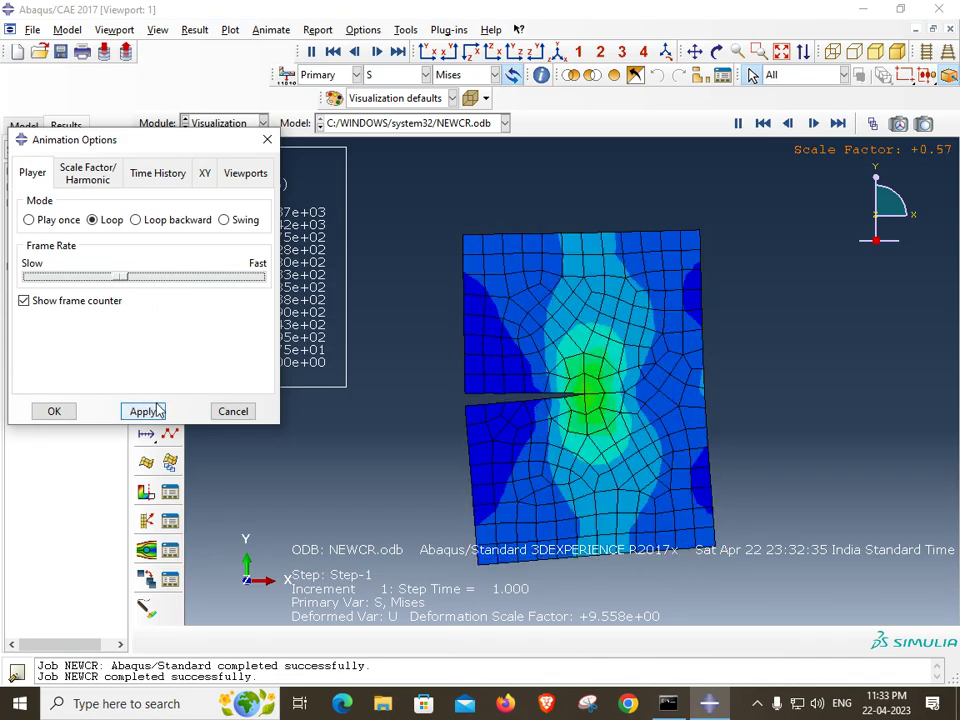